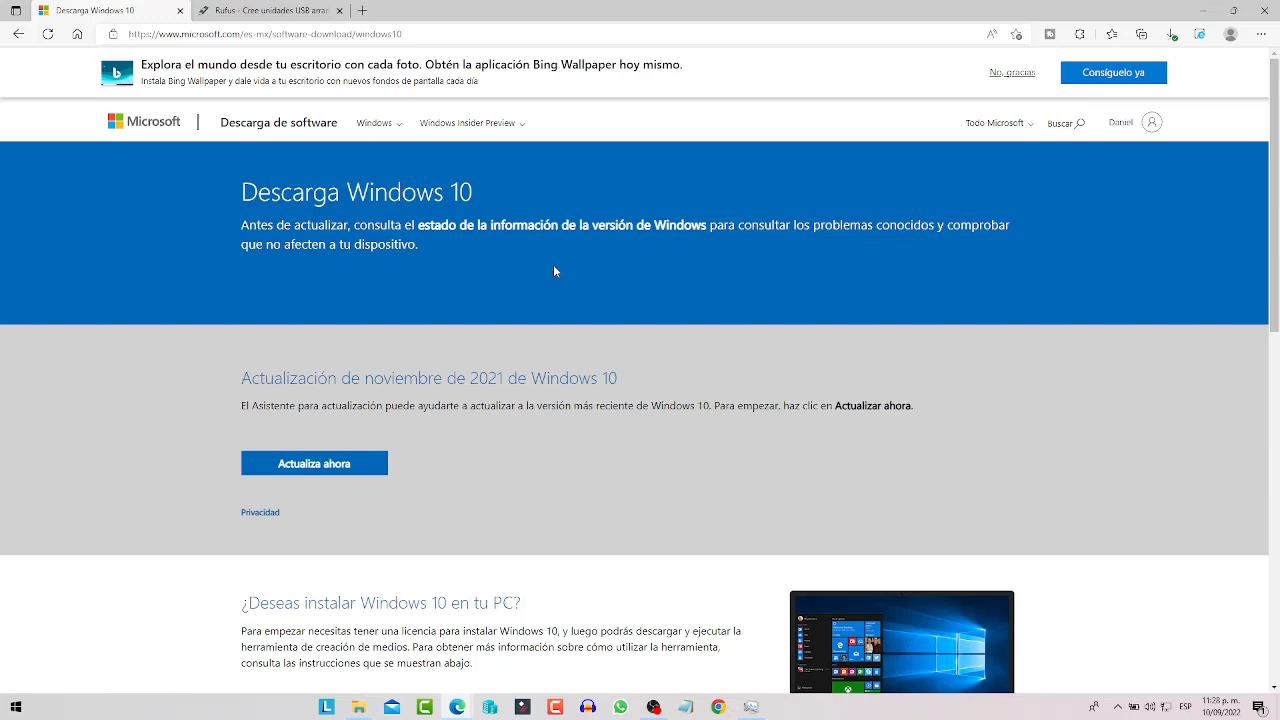
# Download the Windows 10 media creation tool and keep the file despite the browser's block
pyautogui.scroll(-5, 554, 271)
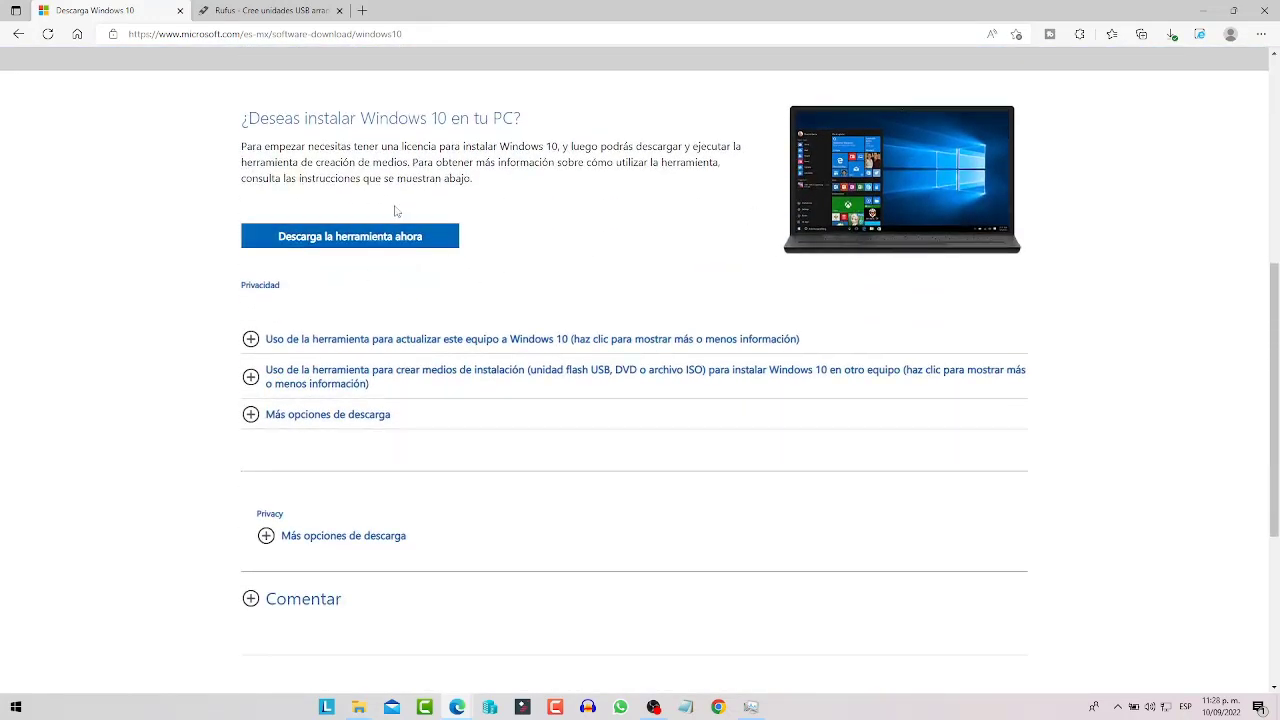
pyautogui.click(334, 241)
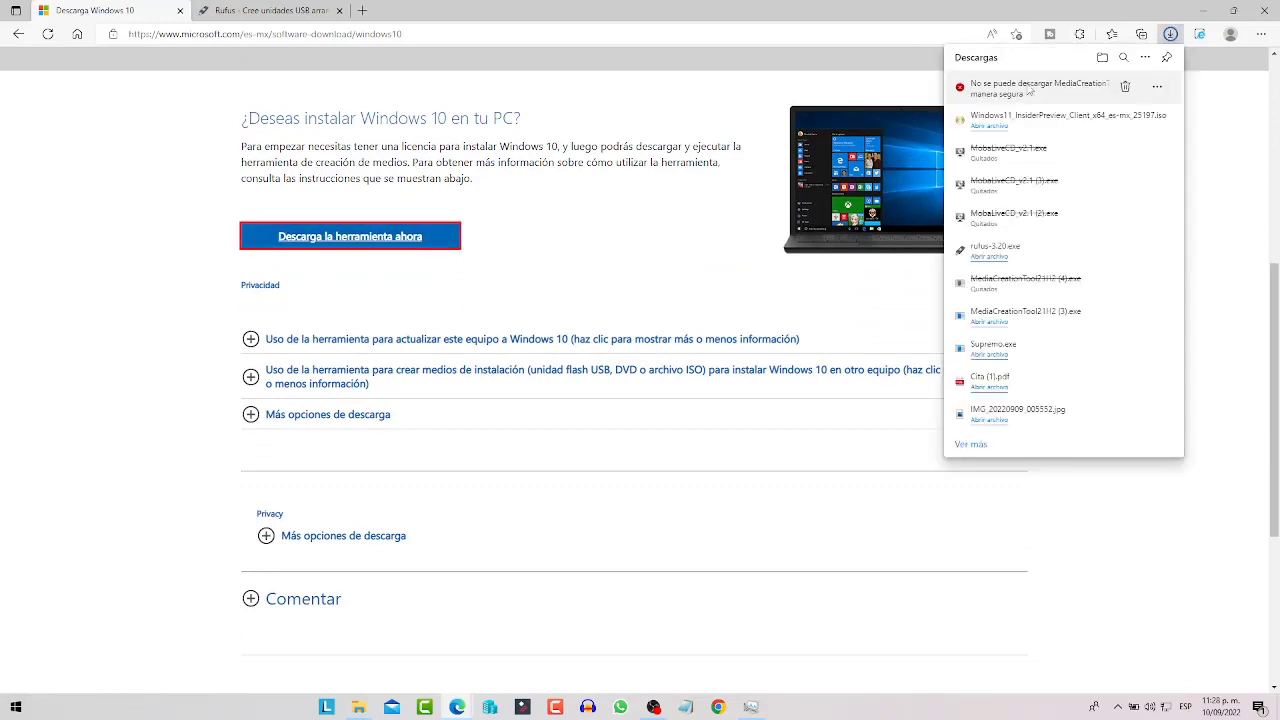
pyautogui.click(1157, 86)
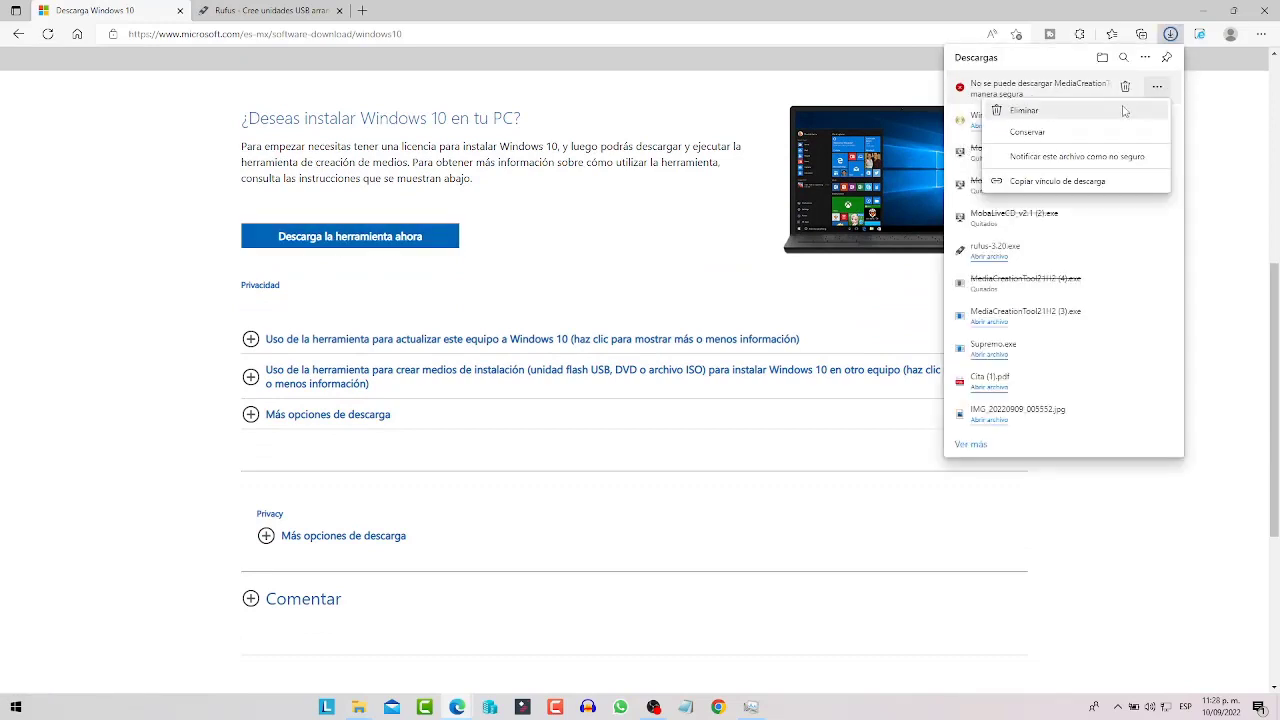
pyautogui.click(1029, 135)
pyautogui.click(1110, 204)
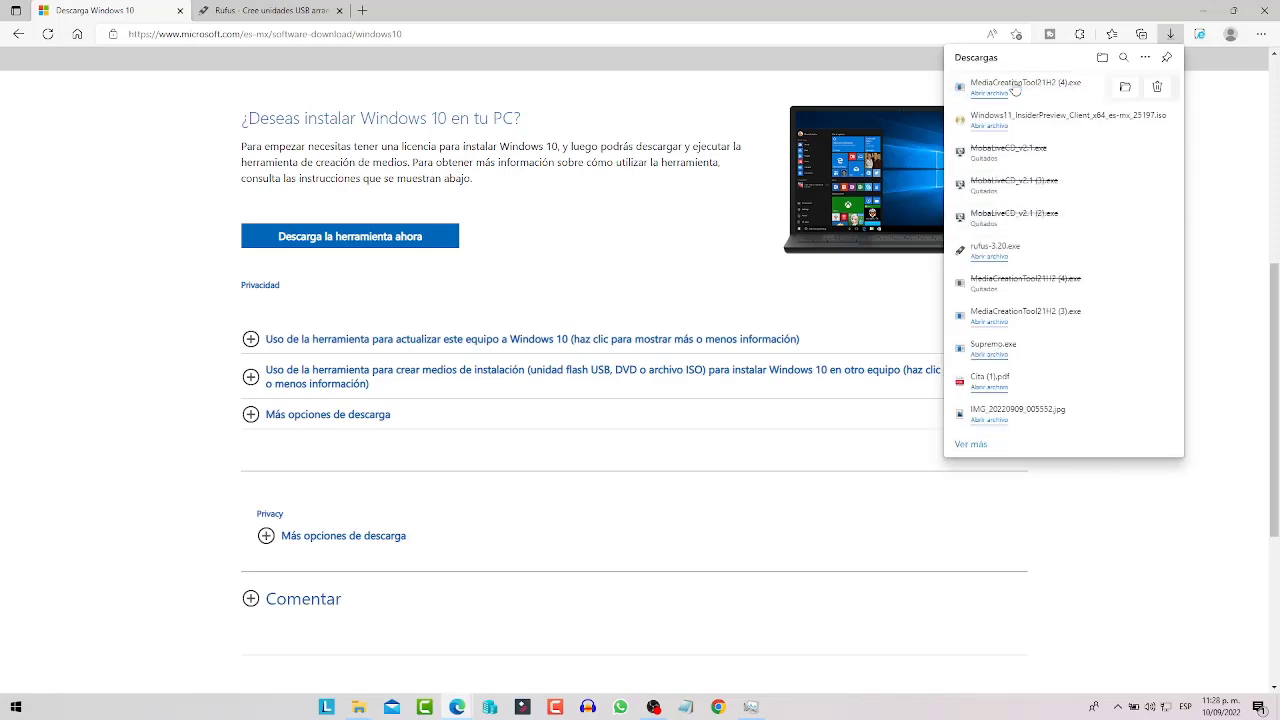
# Run the downloaded MediaCreationTool21H2 (4).exe and choose to create installation media for another PC
pyautogui.click(1012, 92)
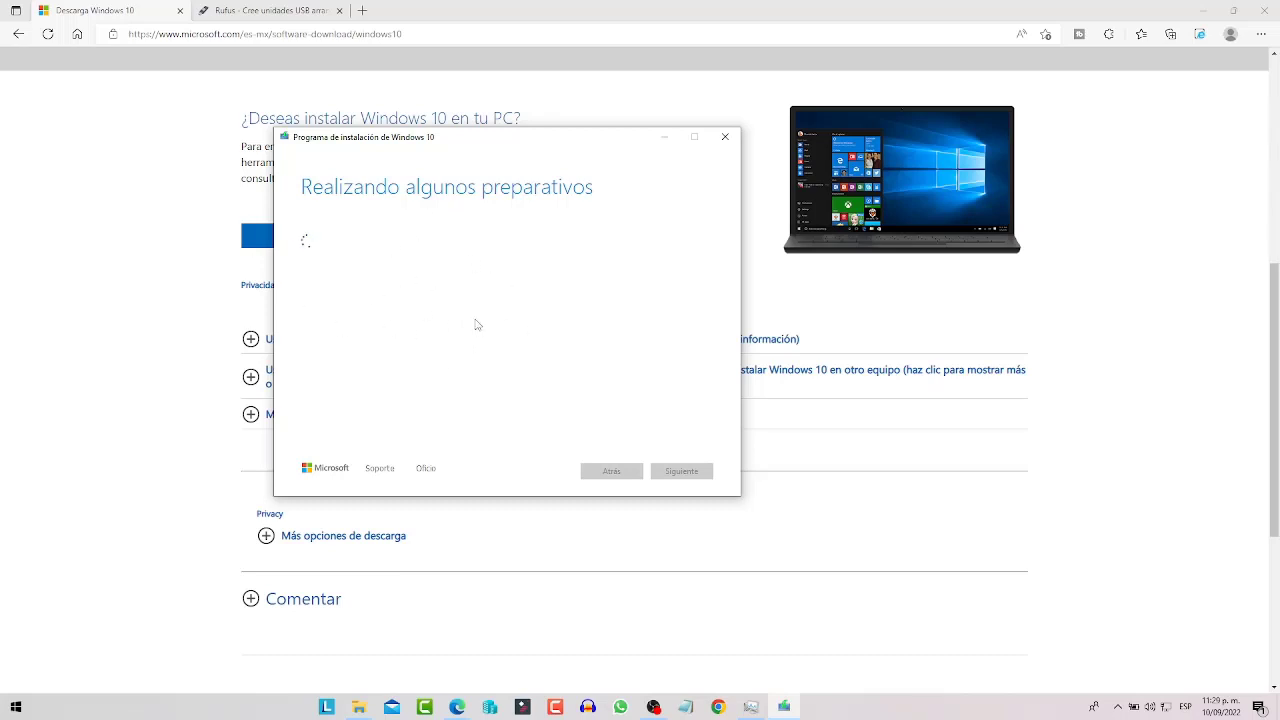
pyautogui.click(672, 471)
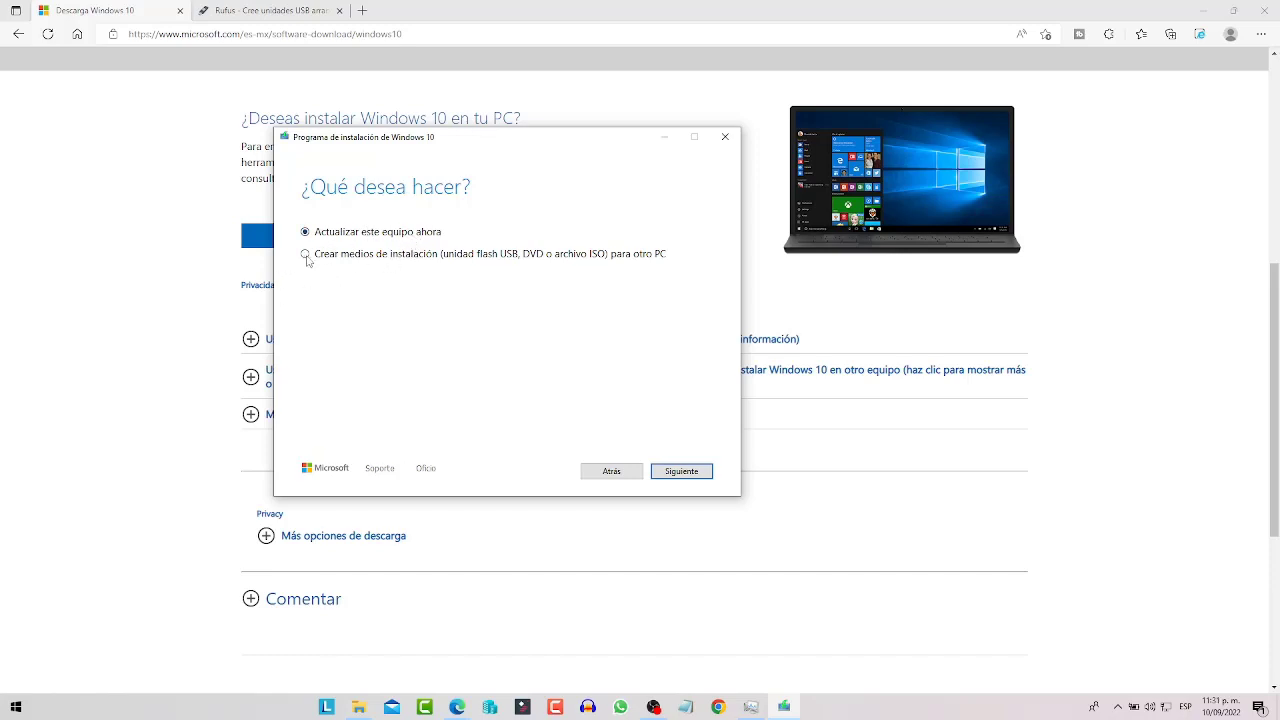
pyautogui.click(355, 258)
pyautogui.click(681, 470)
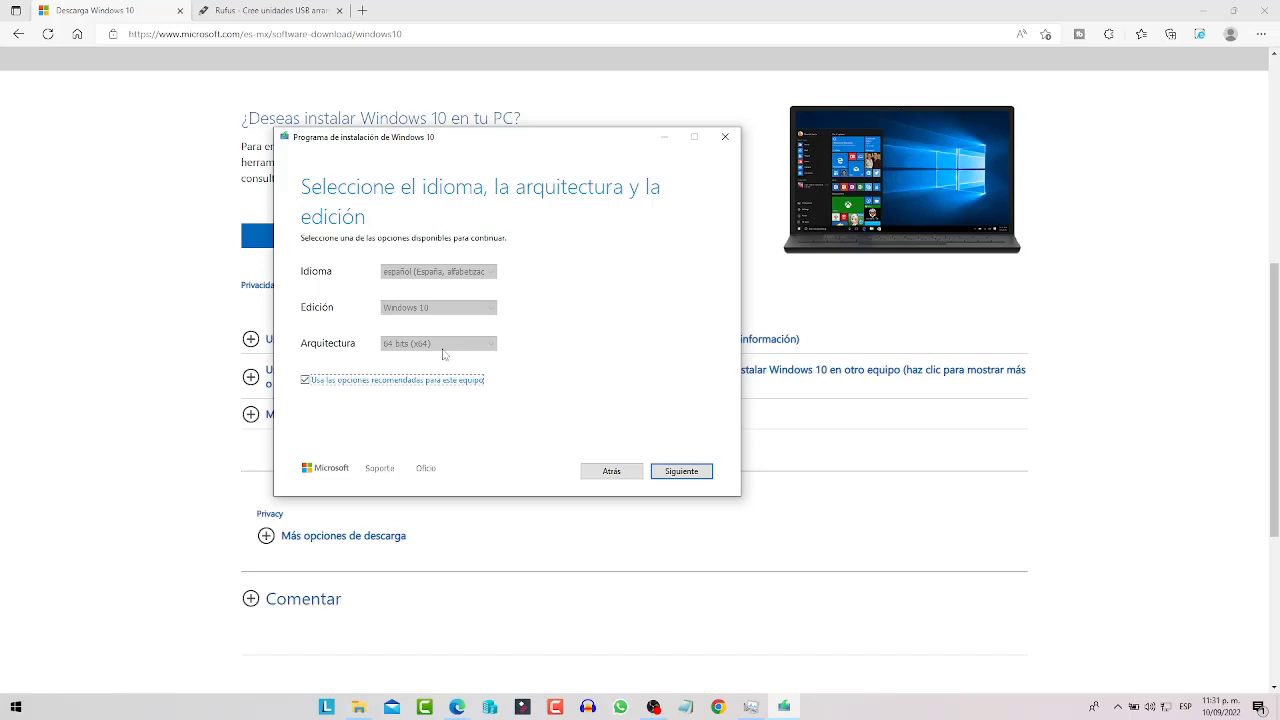
# Turn off the recommended options and set language español (México), edition Windows 10 and architecture 64 bits (x64) for the media
pyautogui.click(323, 382)
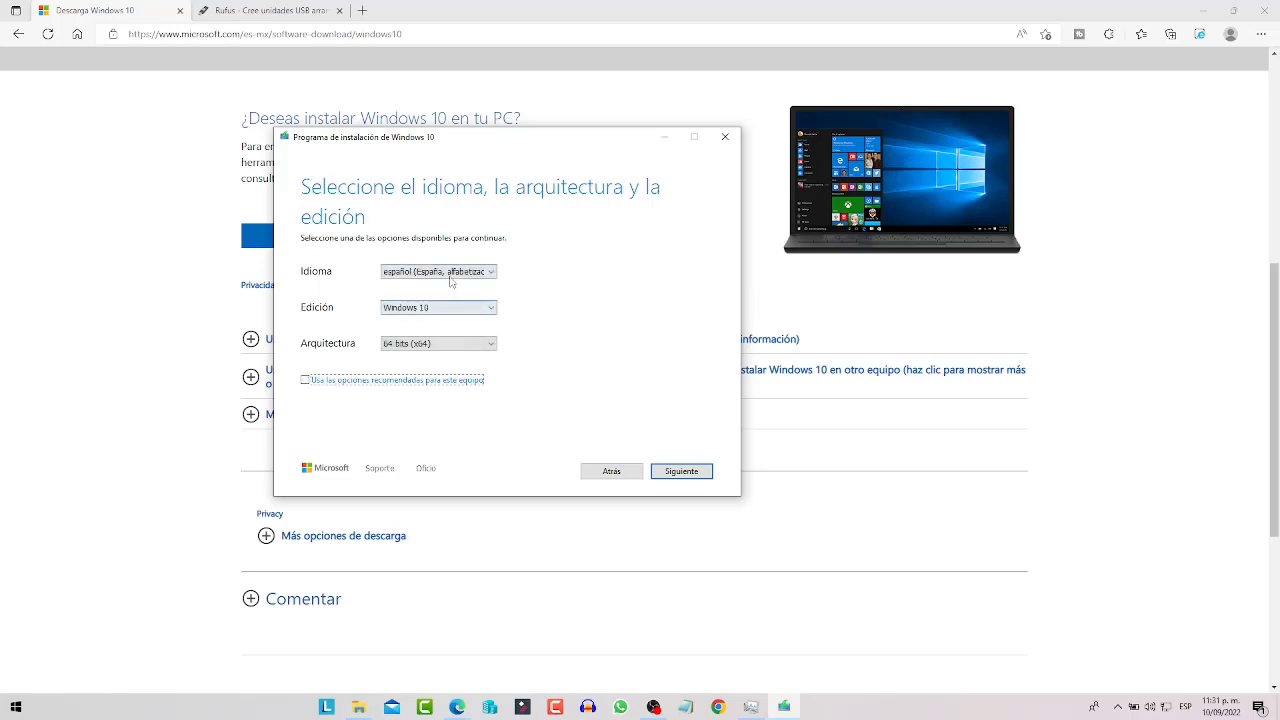
pyautogui.click(457, 273)
pyautogui.scroll(2, 445, 388)
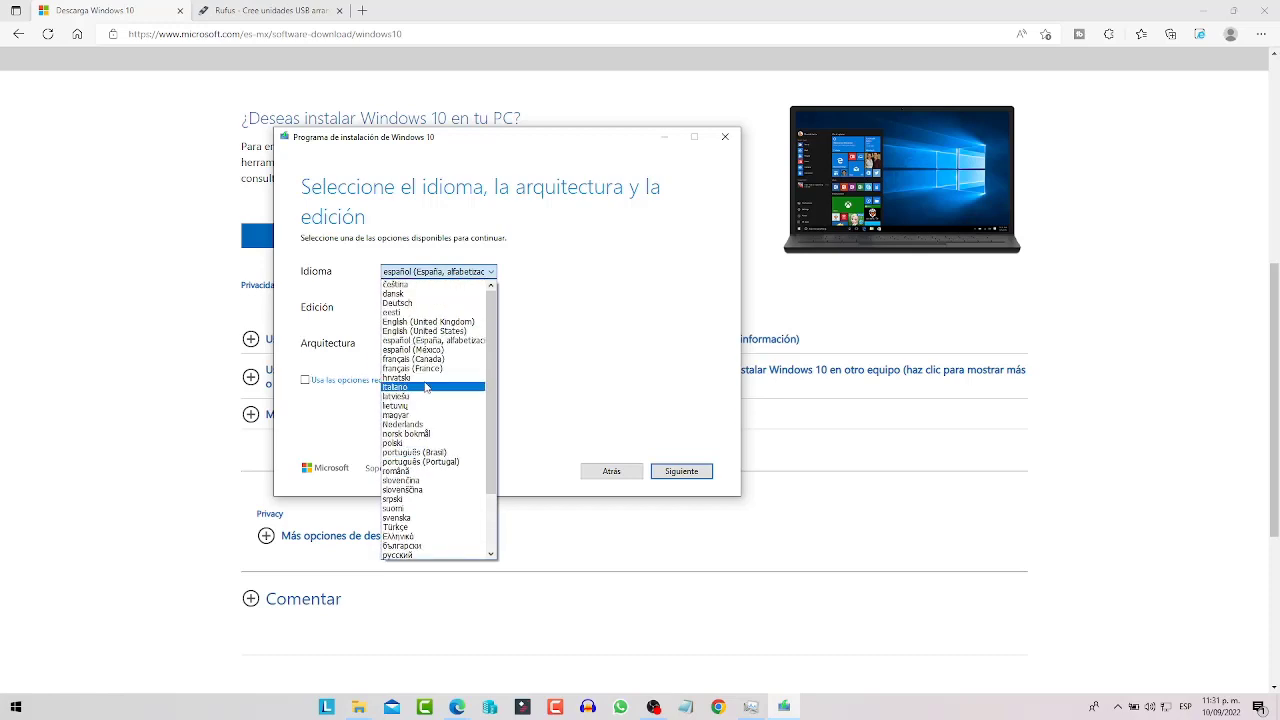
pyautogui.click(430, 352)
pyautogui.click(420, 308)
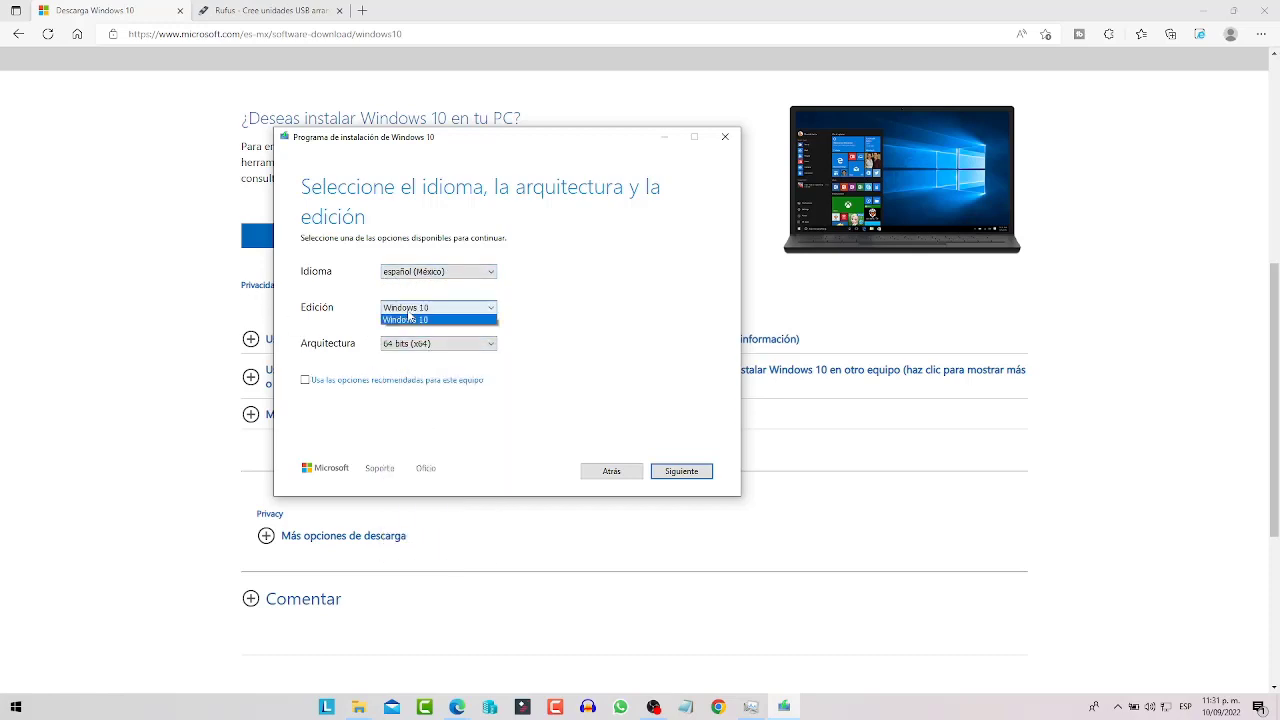
pyautogui.click(407, 320)
pyautogui.click(405, 344)
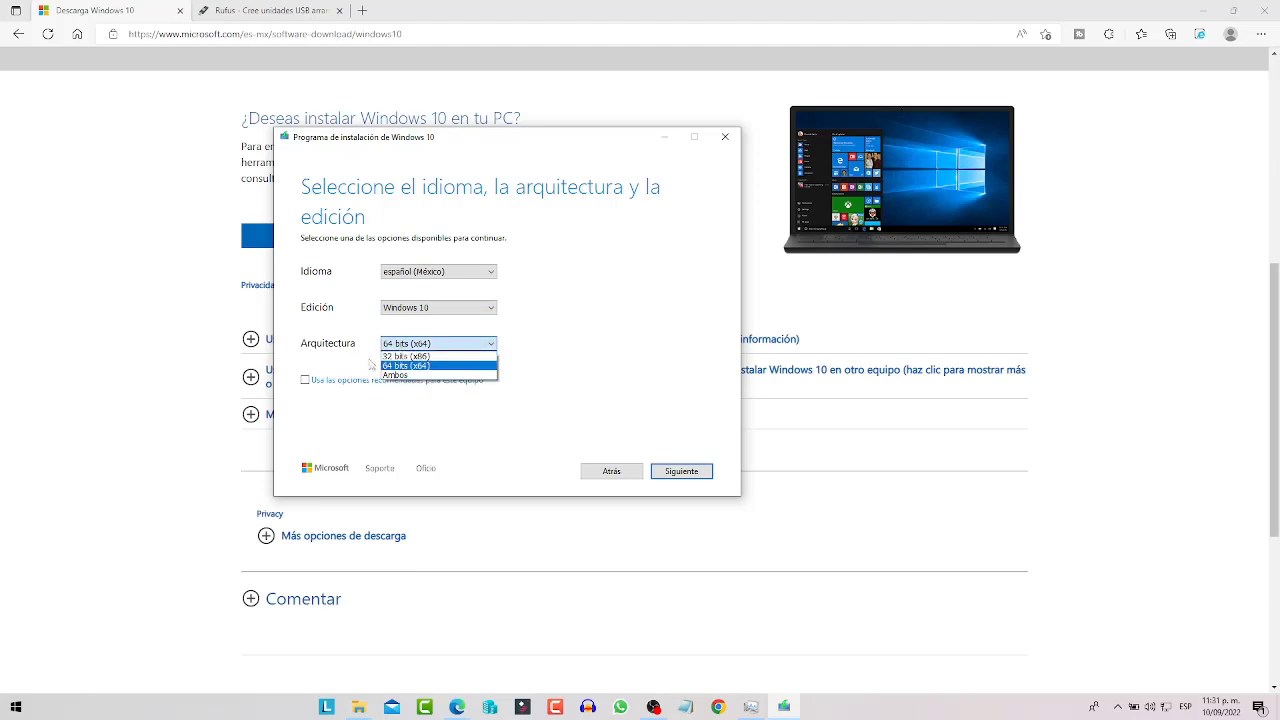
pyautogui.click(351, 368)
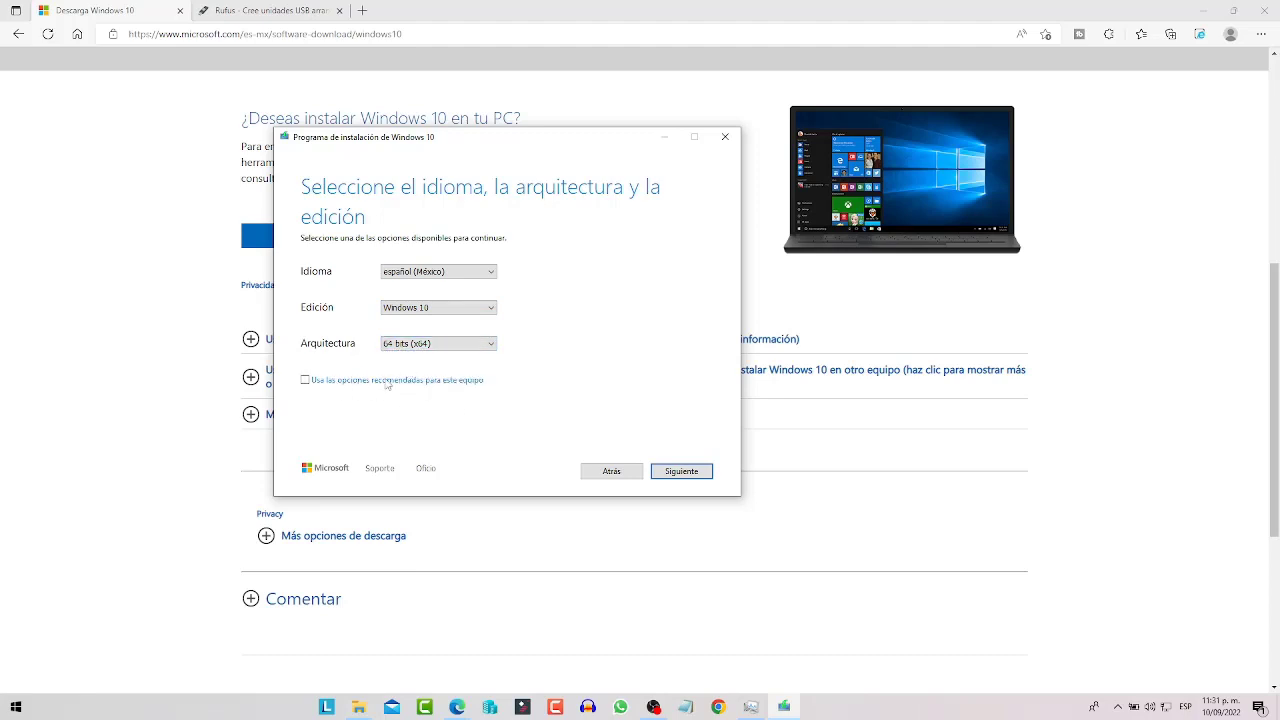
pyautogui.click(683, 472)
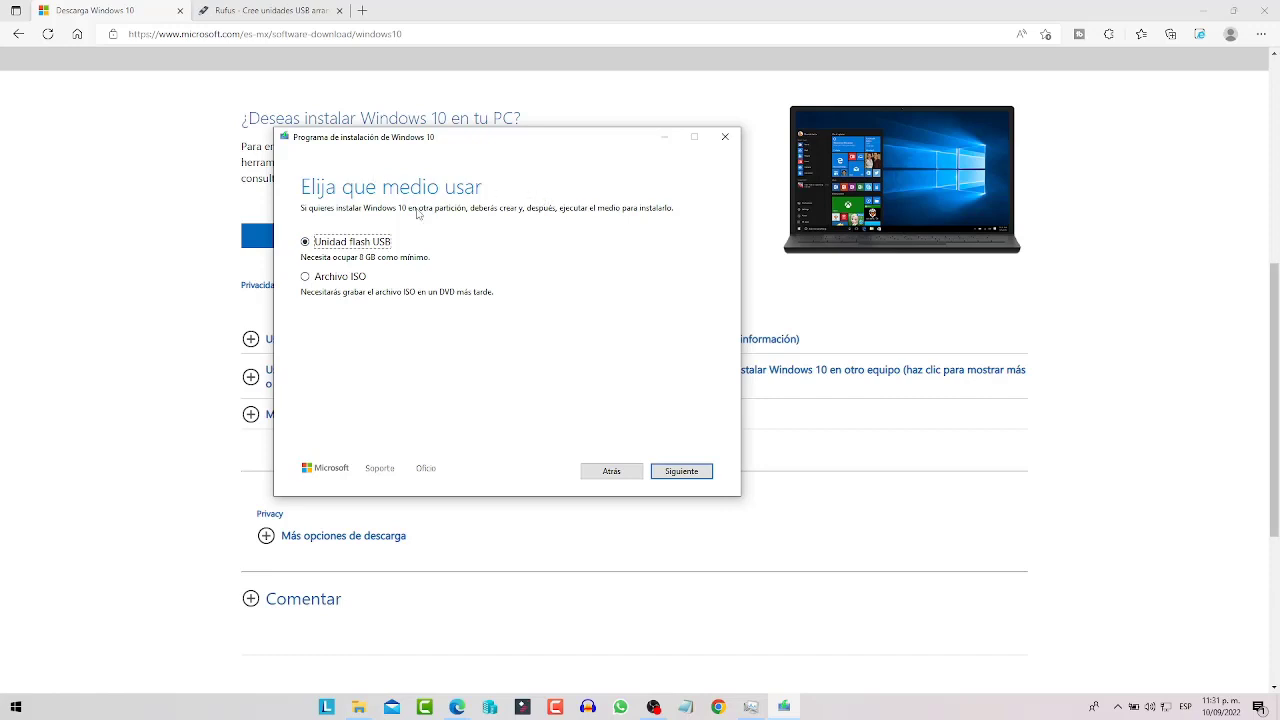
# Choose ISO file as the media type and save it in Descargas as Windows21h2esp
pyautogui.click(316, 278)
pyautogui.click(684, 474)
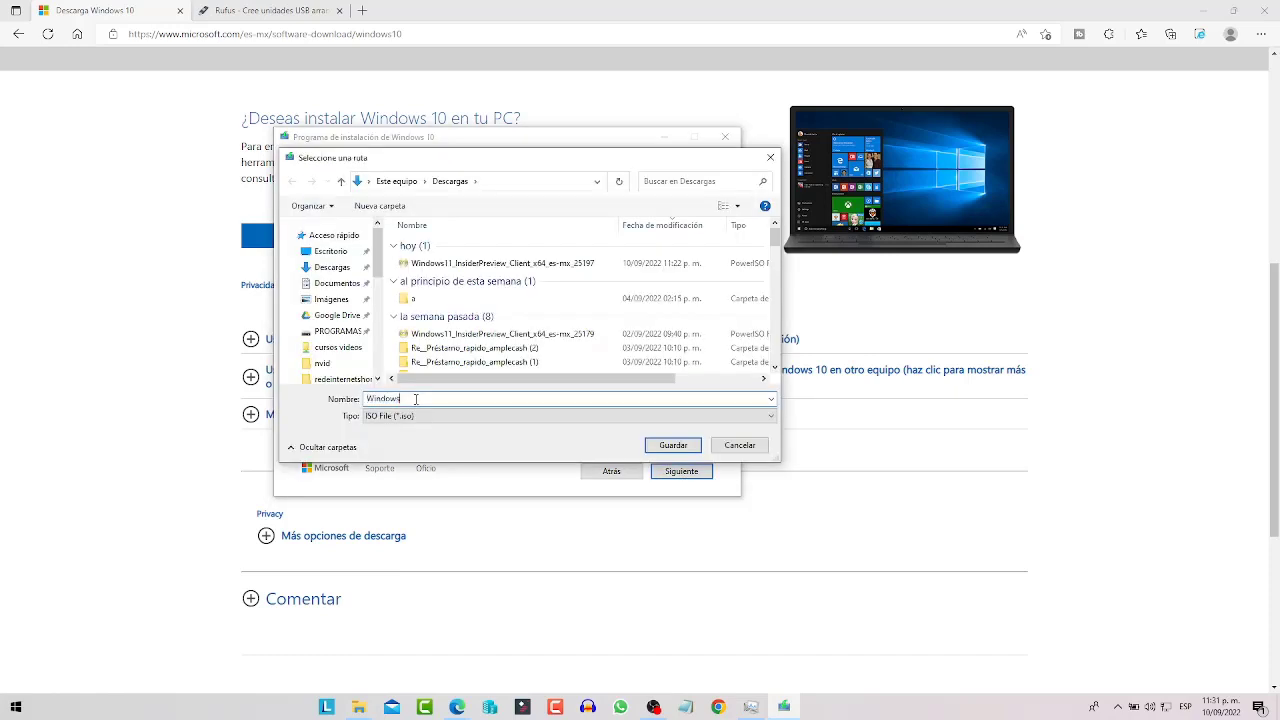
pyautogui.write('21h2')
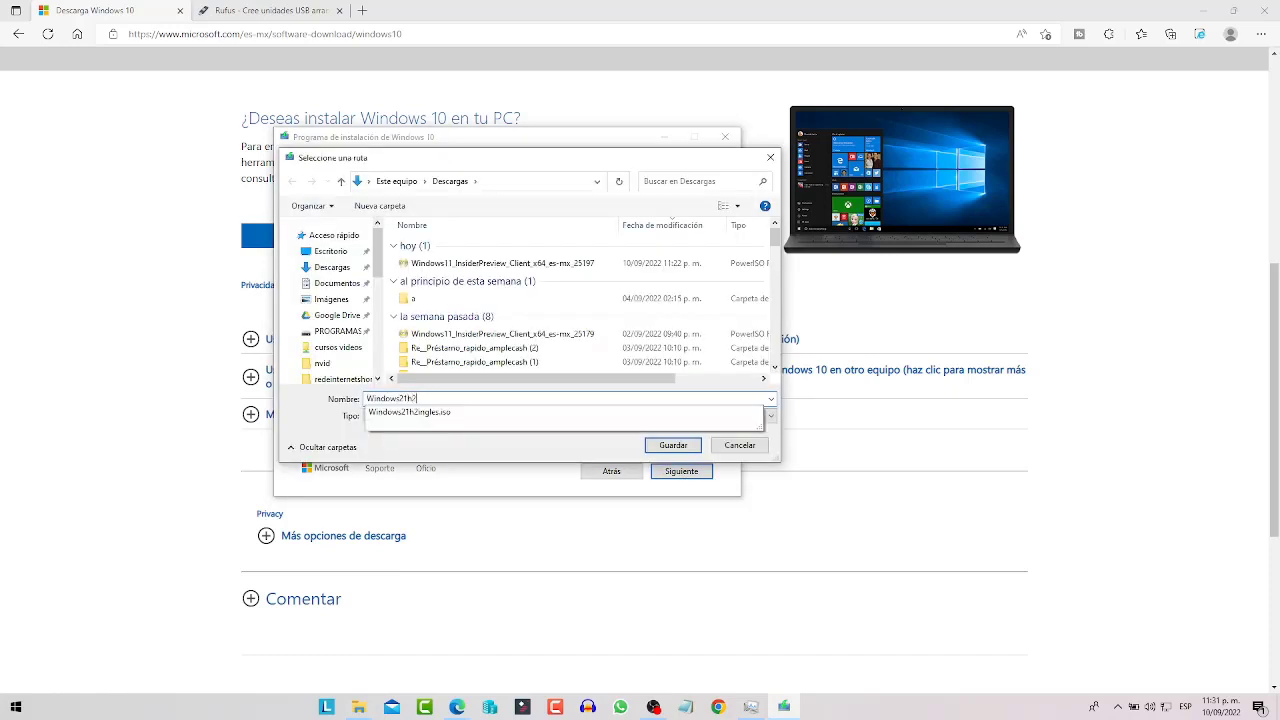
pyautogui.click(417, 398)
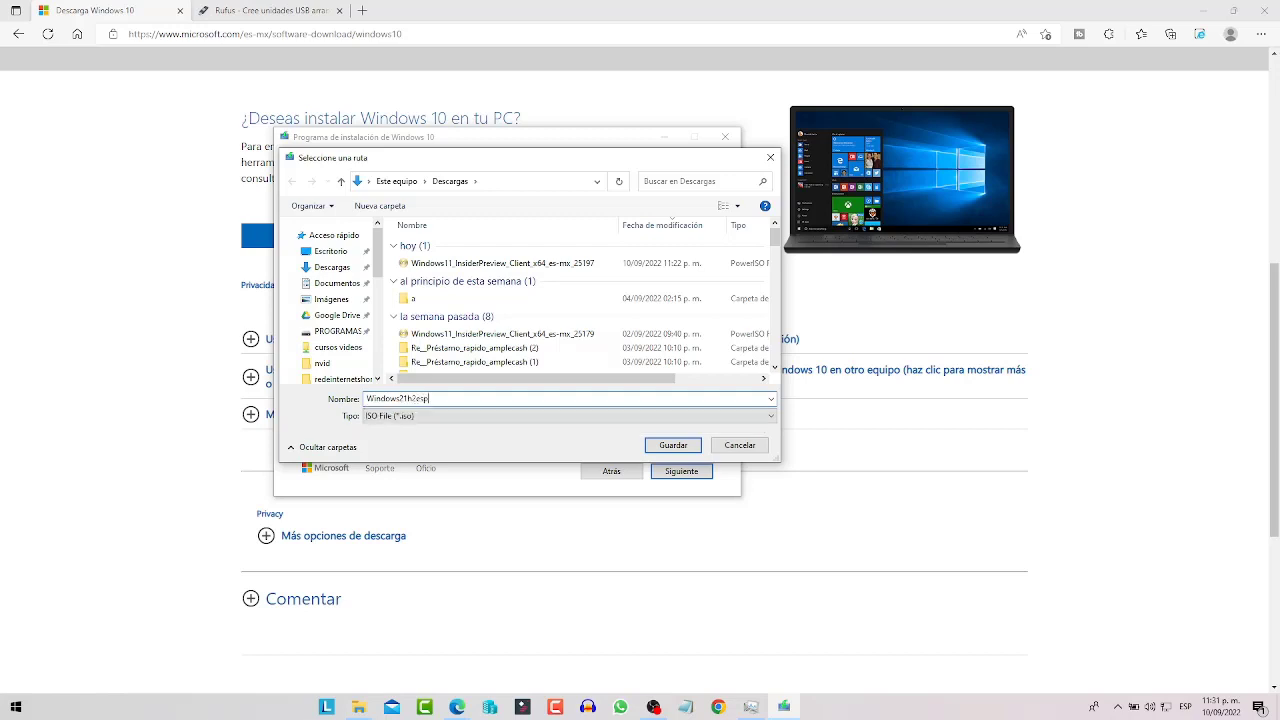
pyautogui.write('esp')
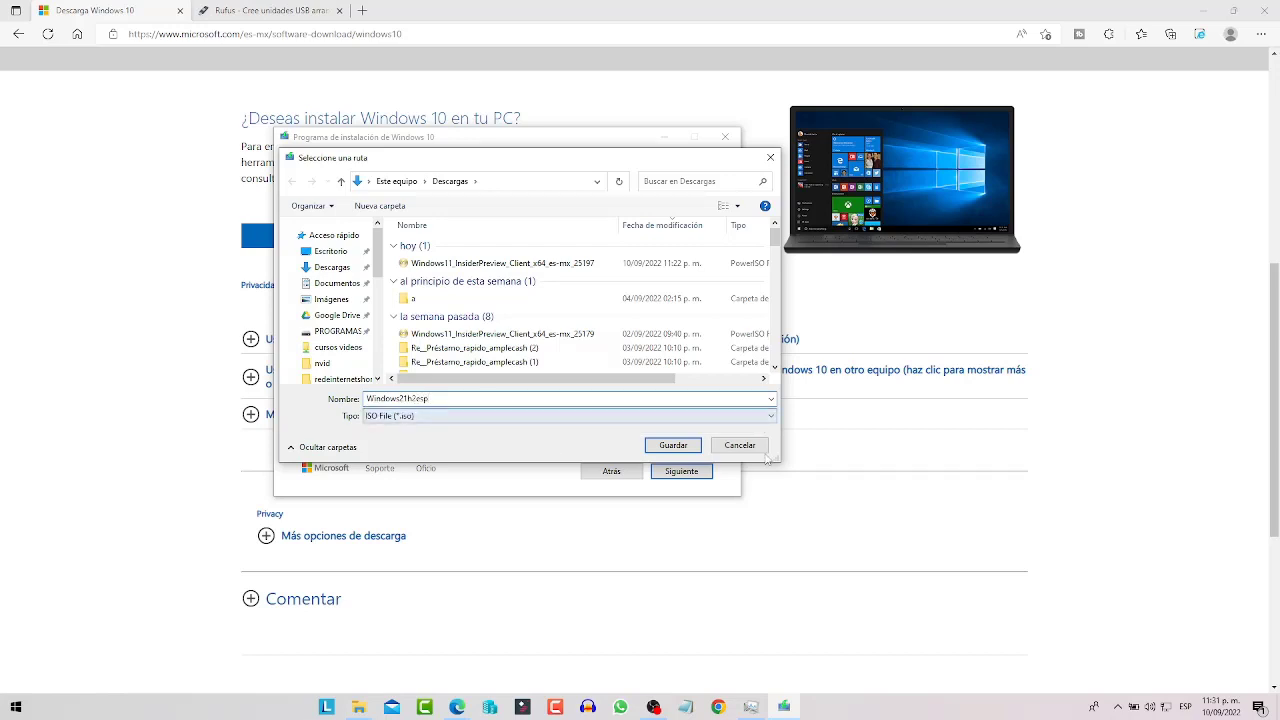
pyautogui.click(673, 446)
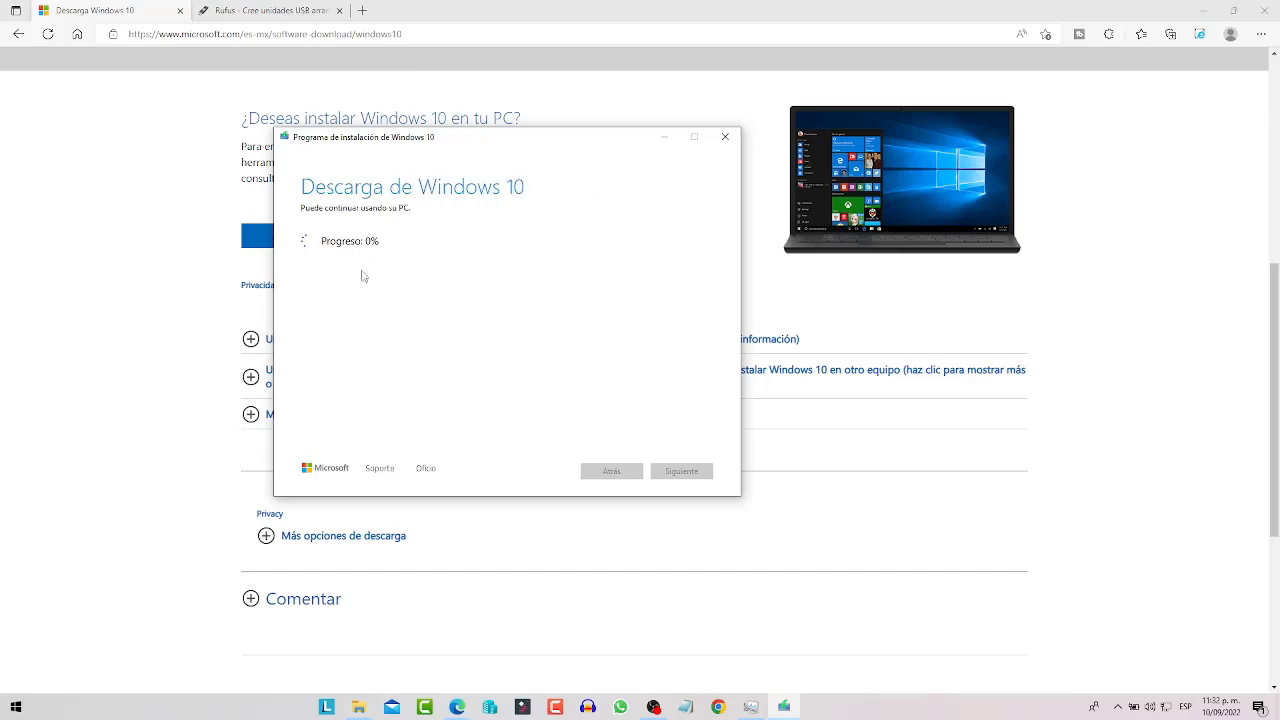
# Return to the Windows 10 download page in the browser and open the developer tools to inspect it
pyautogui.click(150, 331)
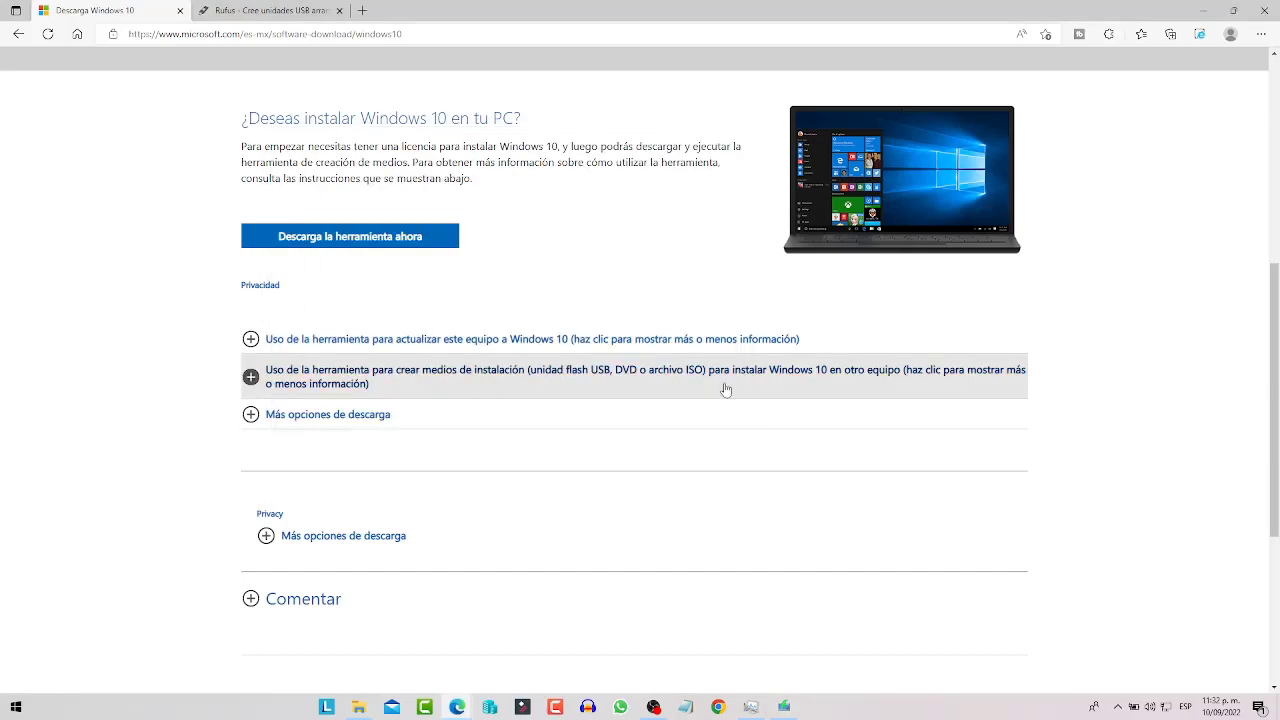
pyautogui.scroll(5, 723, 384)
pyautogui.scroll(-5, 720, 380)
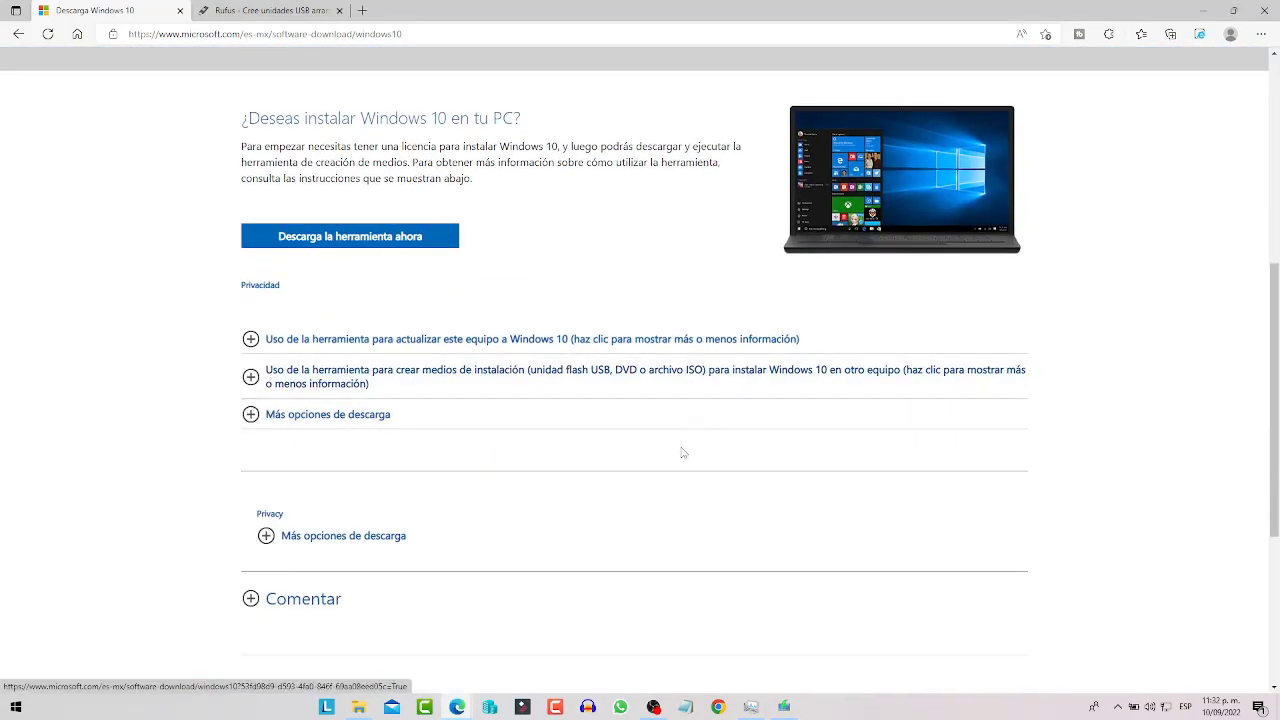
pyautogui.scroll(3, 680, 445)
pyautogui.scroll(3, 674, 437)
pyautogui.scroll(-4, 650, 400)
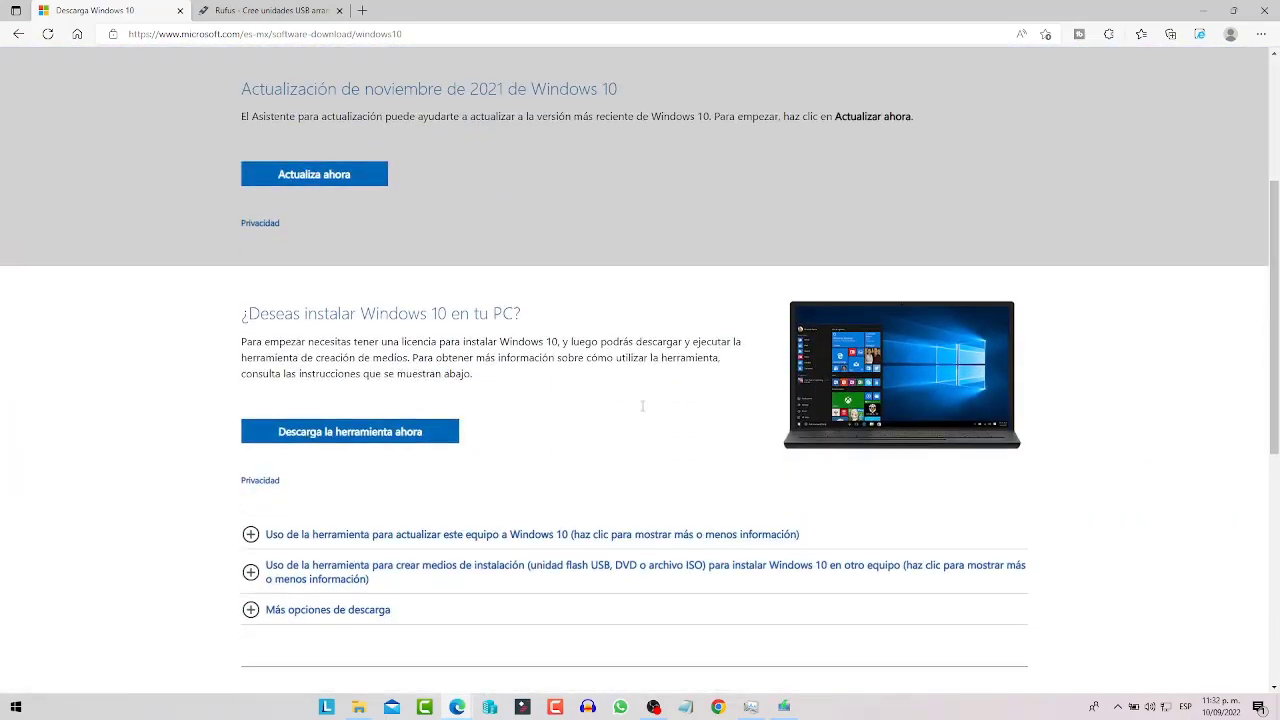
pyautogui.rightClick(620, 289)
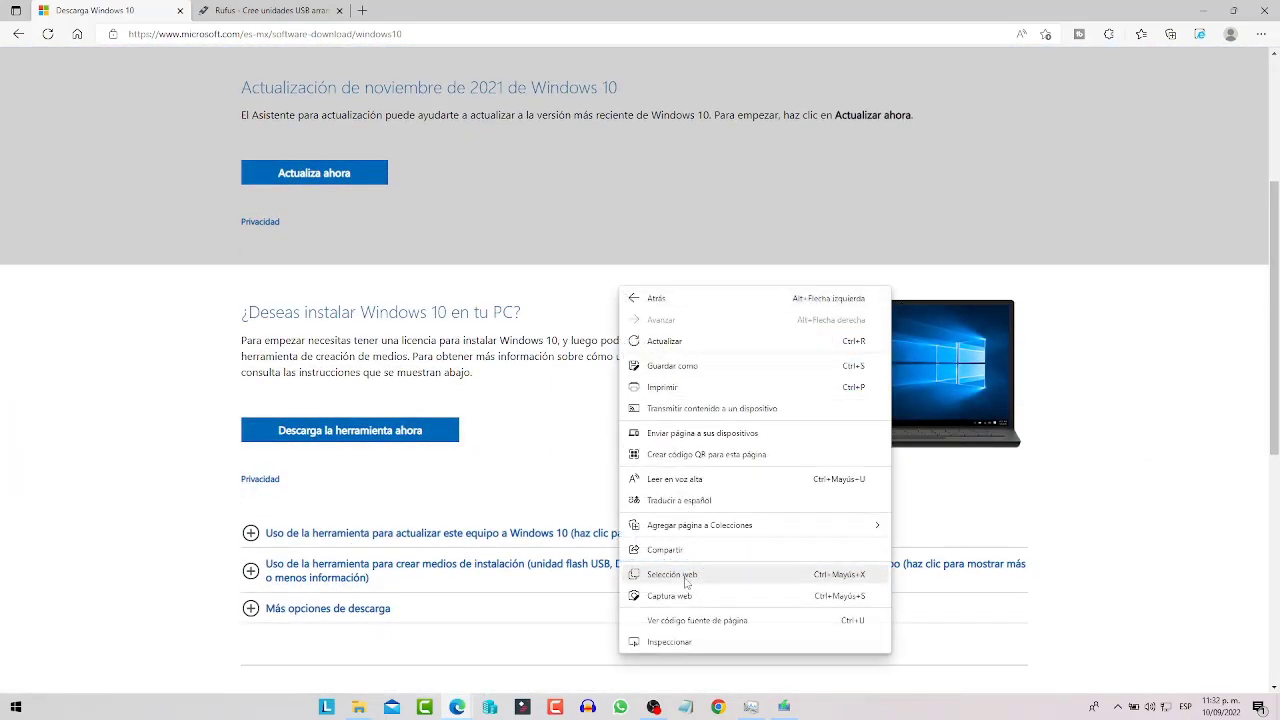
pyautogui.click(669, 644)
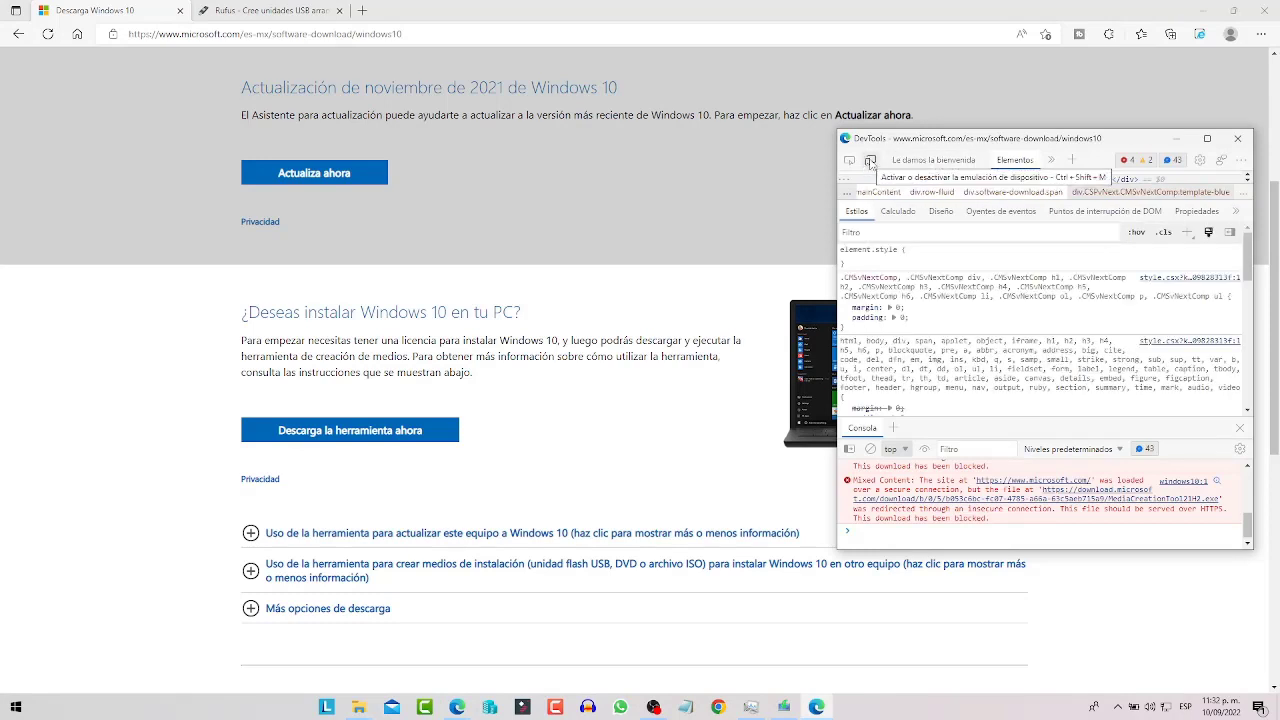
# Enable device emulation for the download page and reload it to reach the direct ISO download
pyautogui.click(870, 162)
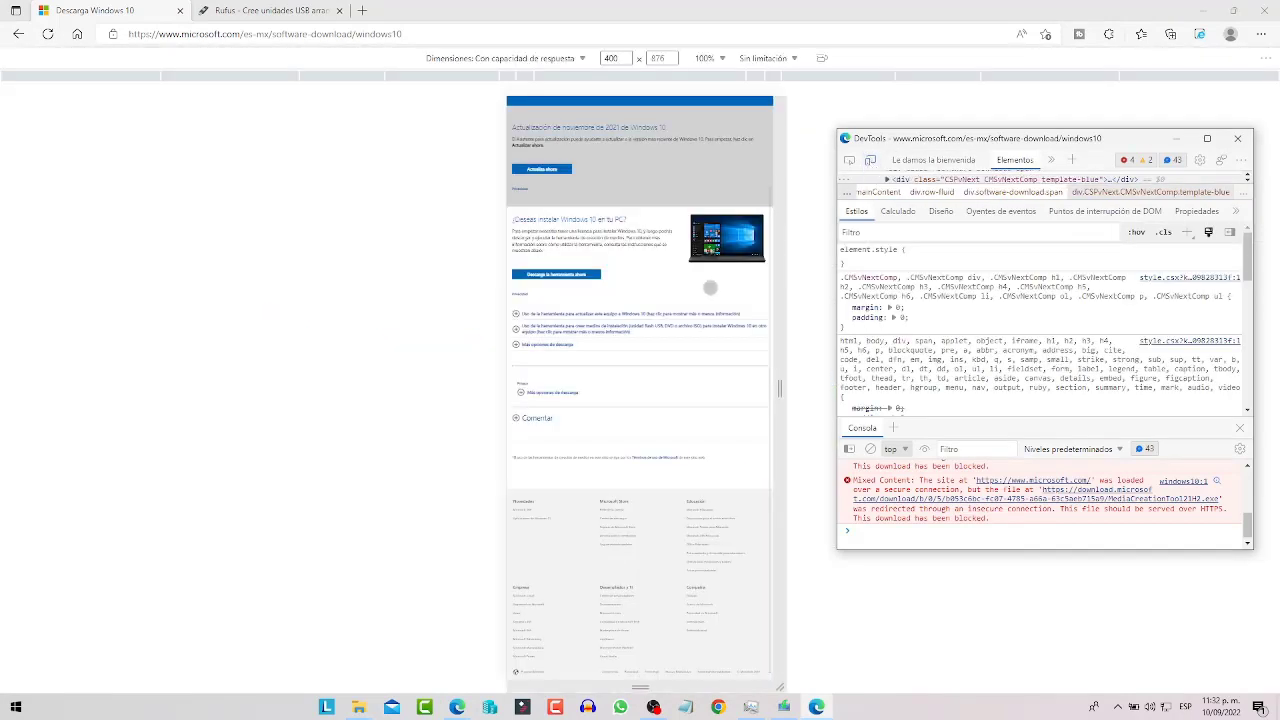
pyautogui.click(624, 300)
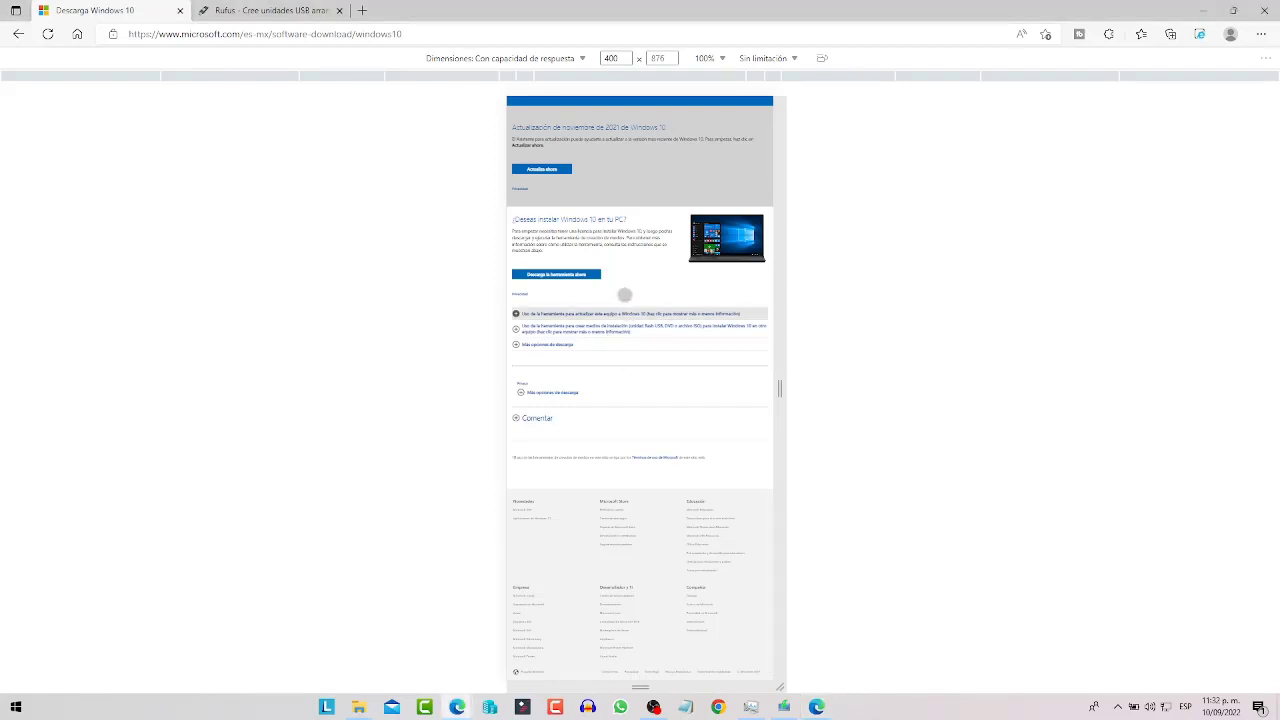
pyautogui.press('F5')
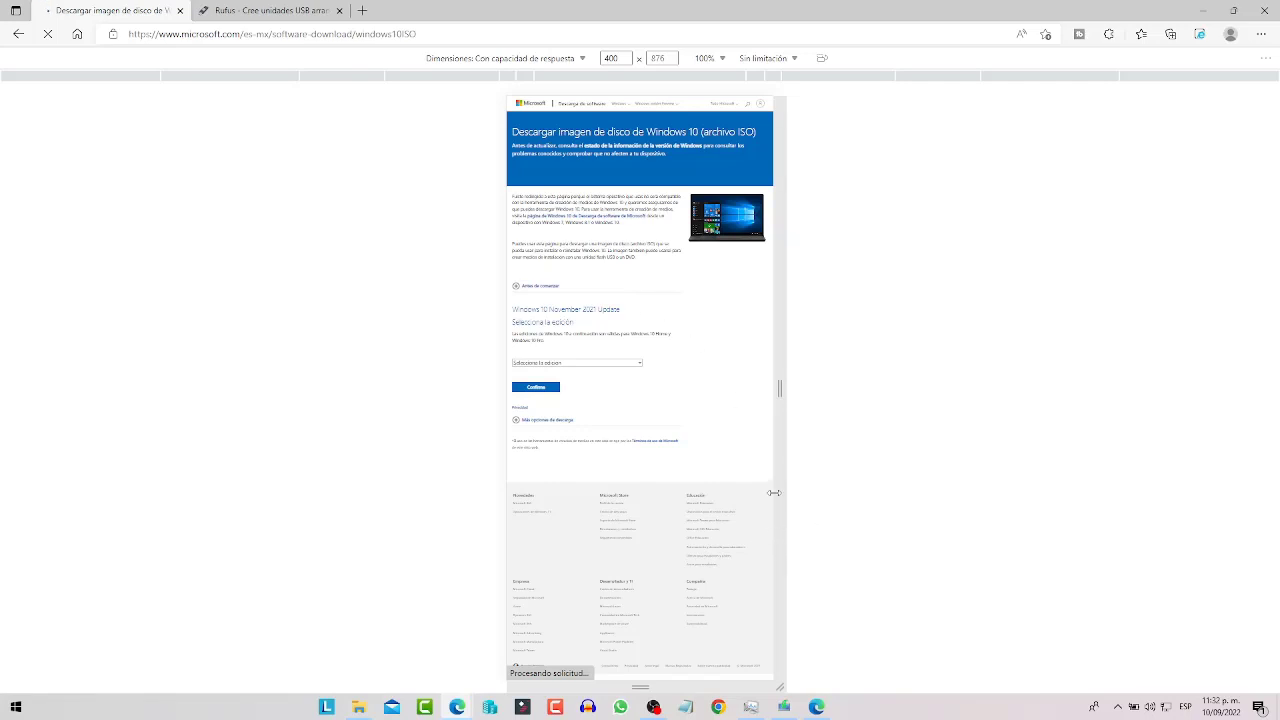
# Disable device emulation and close the developer tools
pyautogui.click(816, 707)
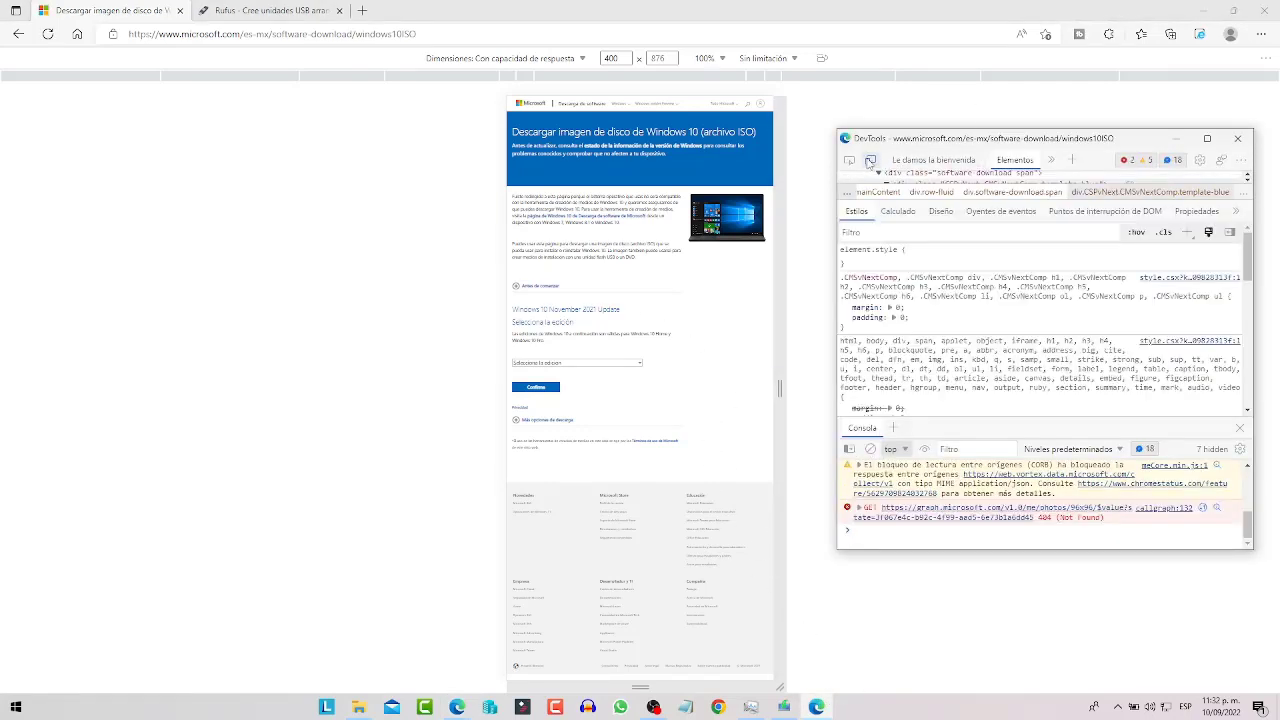
pyautogui.click(871, 161)
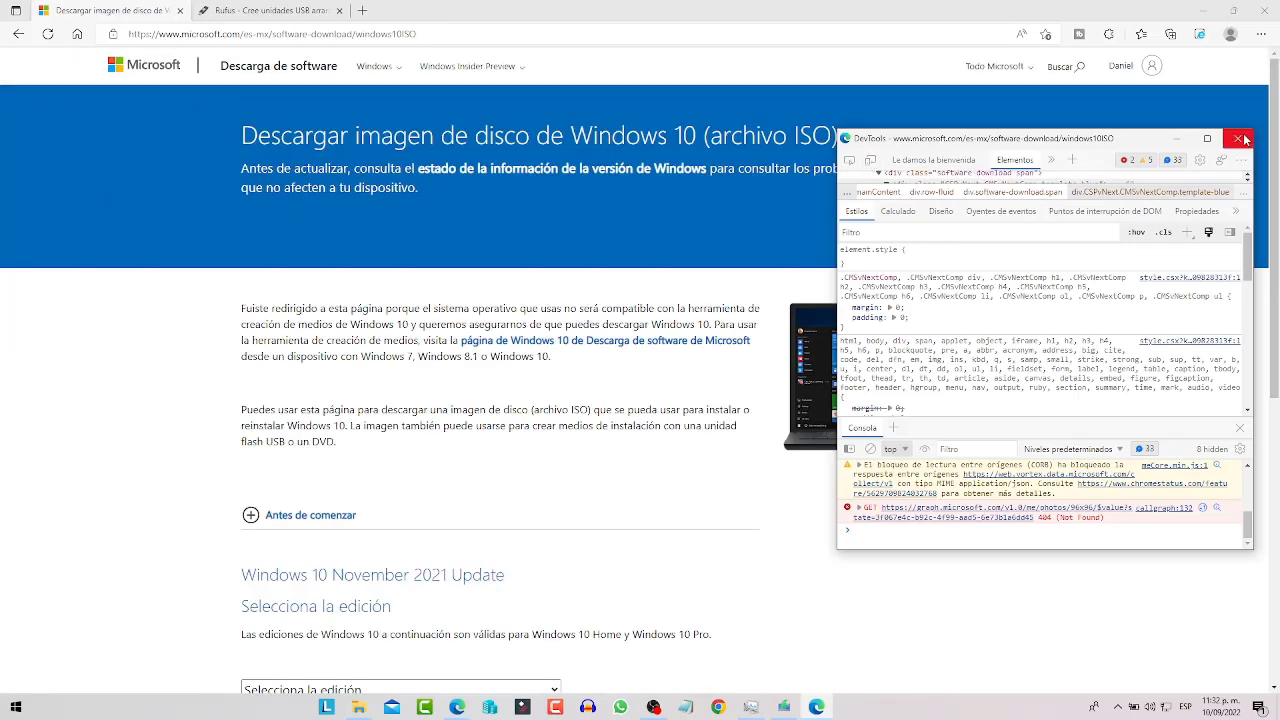
pyautogui.click(1238, 138)
# Select and confirm the Windows 10 (multi-edition ISO) edition on the disk image page
pyautogui.scroll(-5, 494, 286)
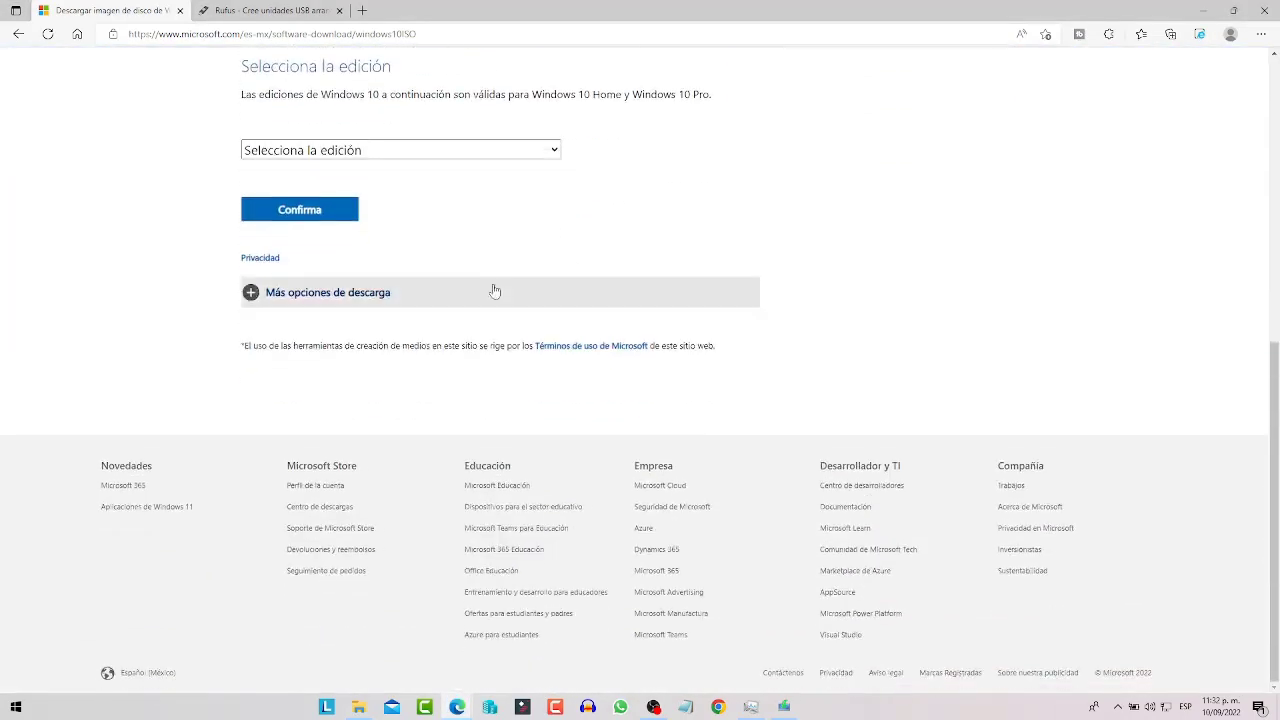
pyautogui.scroll(2, 545, 230)
pyautogui.scroll(3, 557, 174)
pyautogui.scroll(-1, 557, 174)
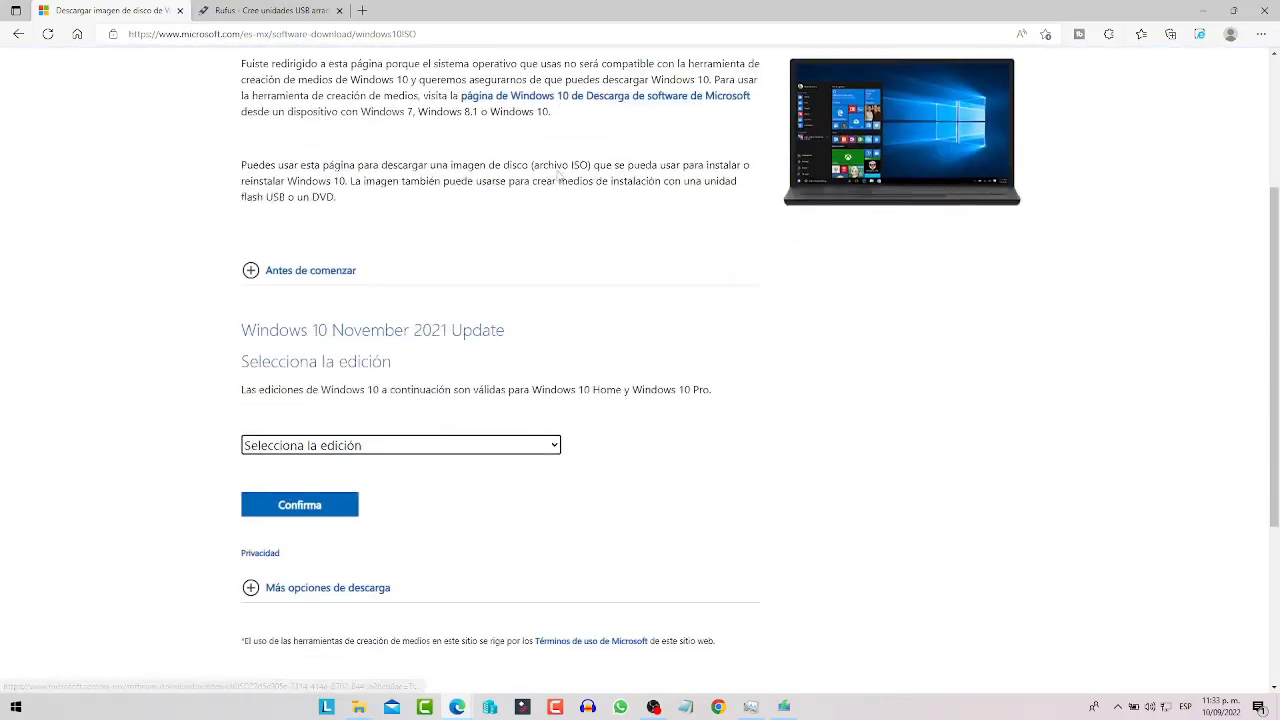
pyautogui.scroll(-2, 420, 370)
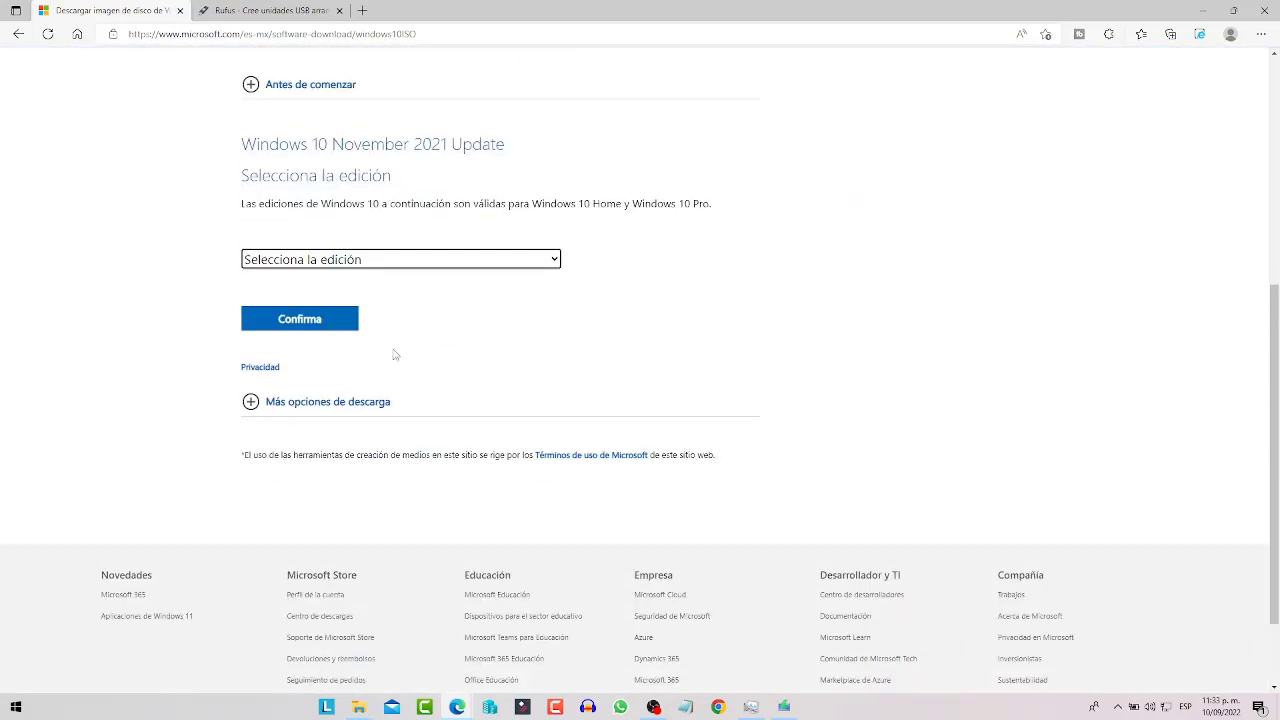
pyautogui.click(322, 248)
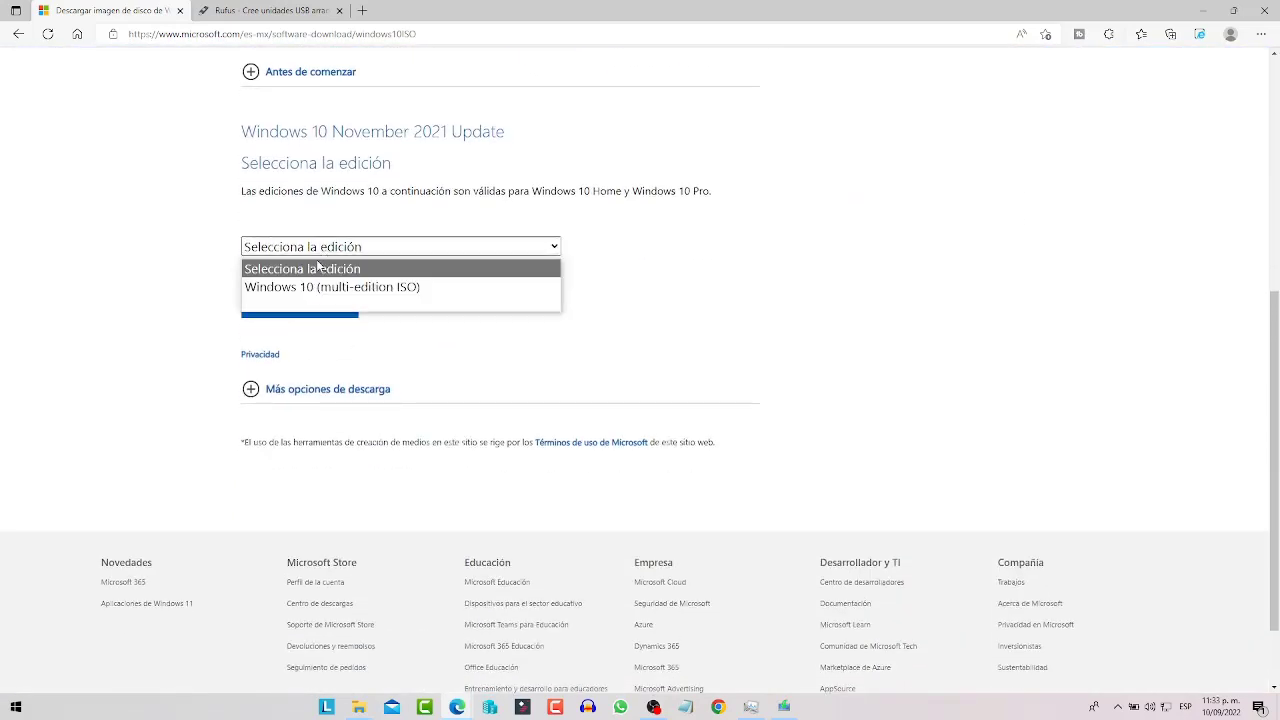
pyautogui.click(368, 288)
pyautogui.click(297, 309)
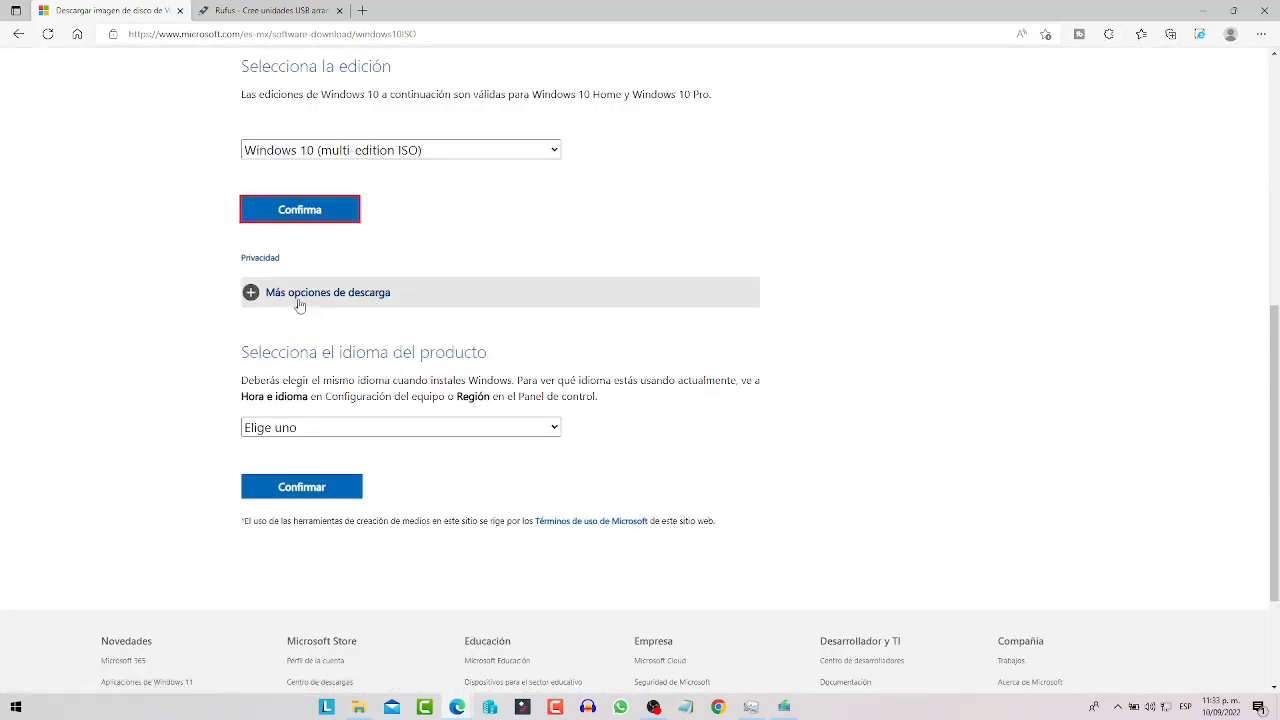
# Select and confirm Español (México) as the product language for the ISO download
pyautogui.click(311, 429)
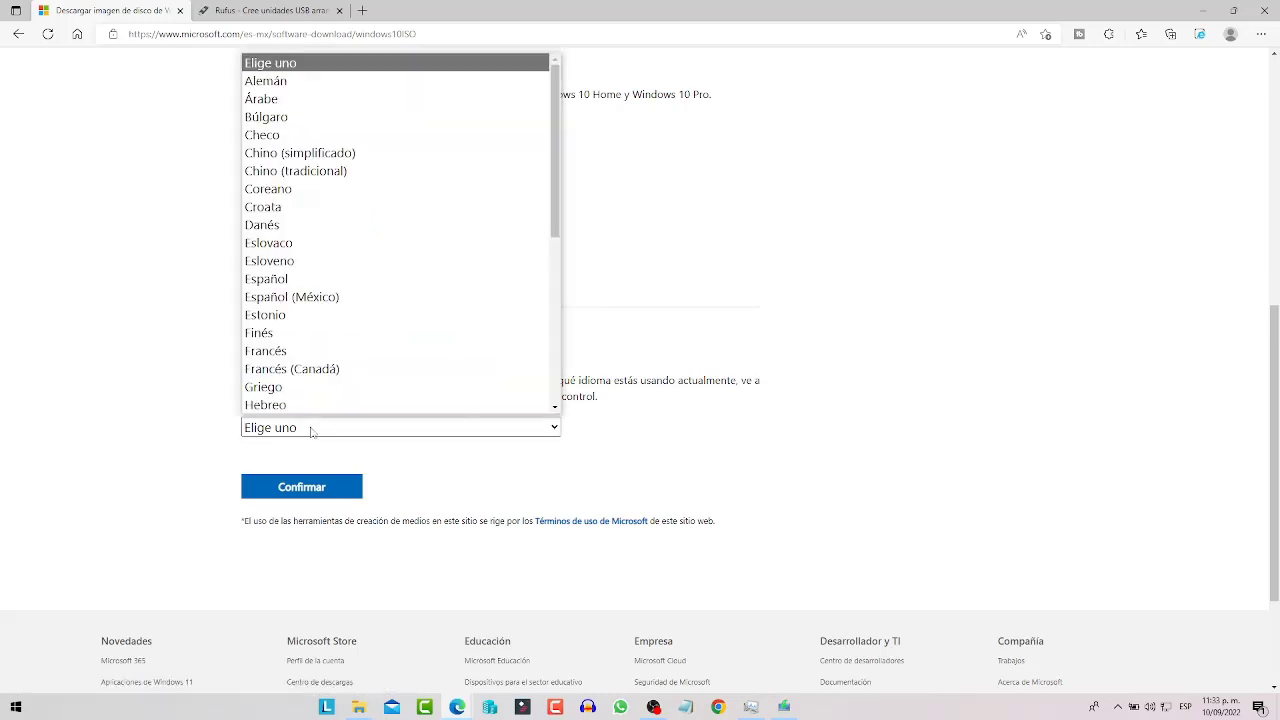
pyautogui.click(330, 291)
pyautogui.click(316, 487)
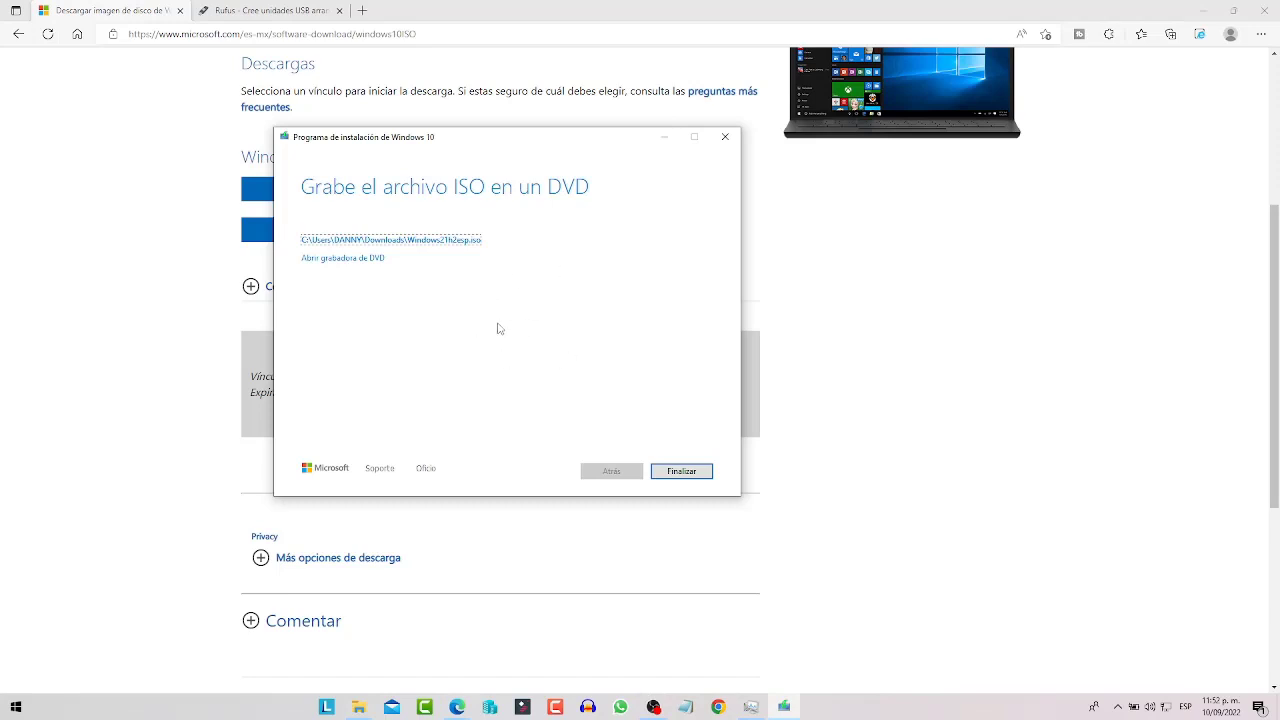
# Finish the Windows 10 setup wizard and locate the Windows21h2esp ISO in the Downloads folder
pyautogui.click(681, 471)
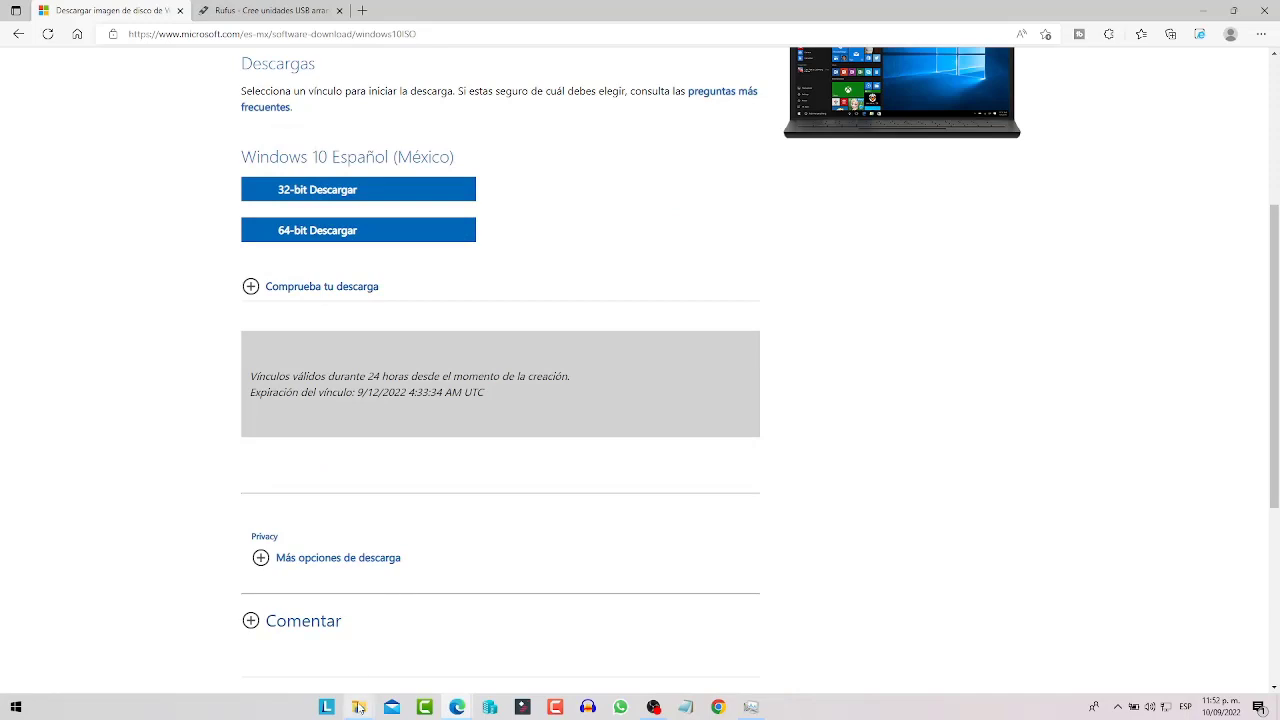
pyautogui.moveTo(358, 706)
pyautogui.click(426, 658)
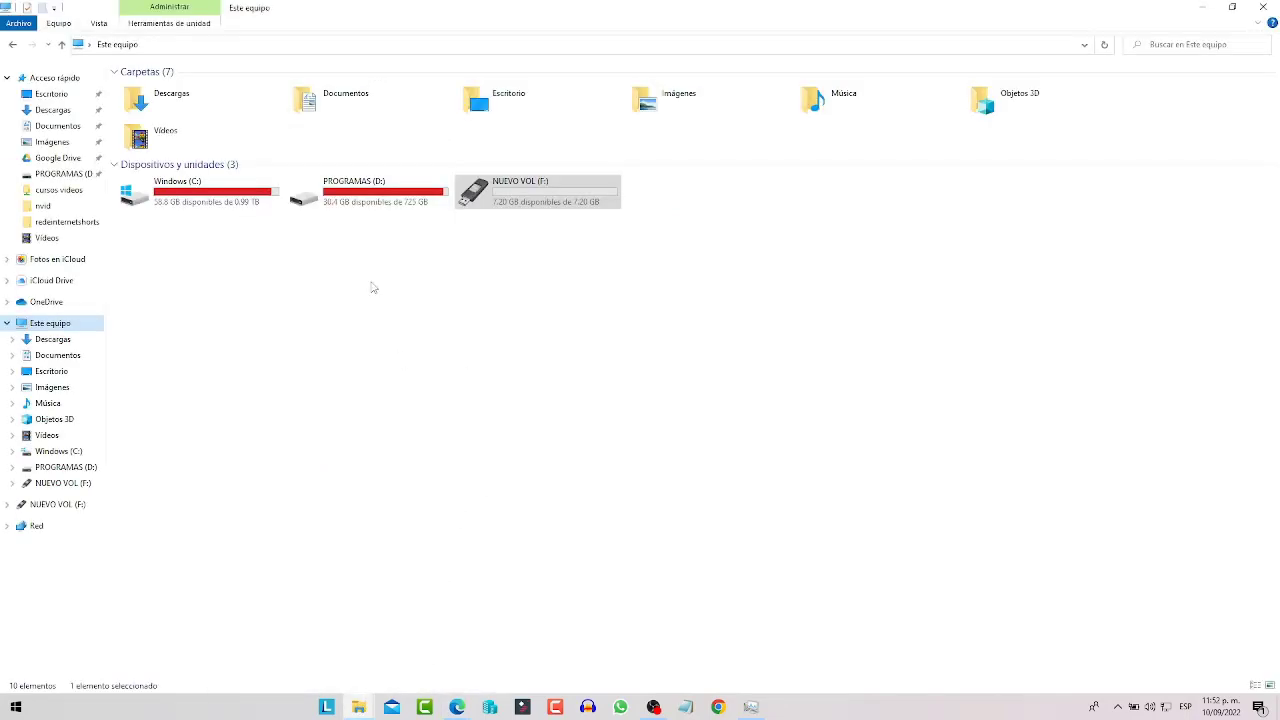
pyautogui.click(58, 110)
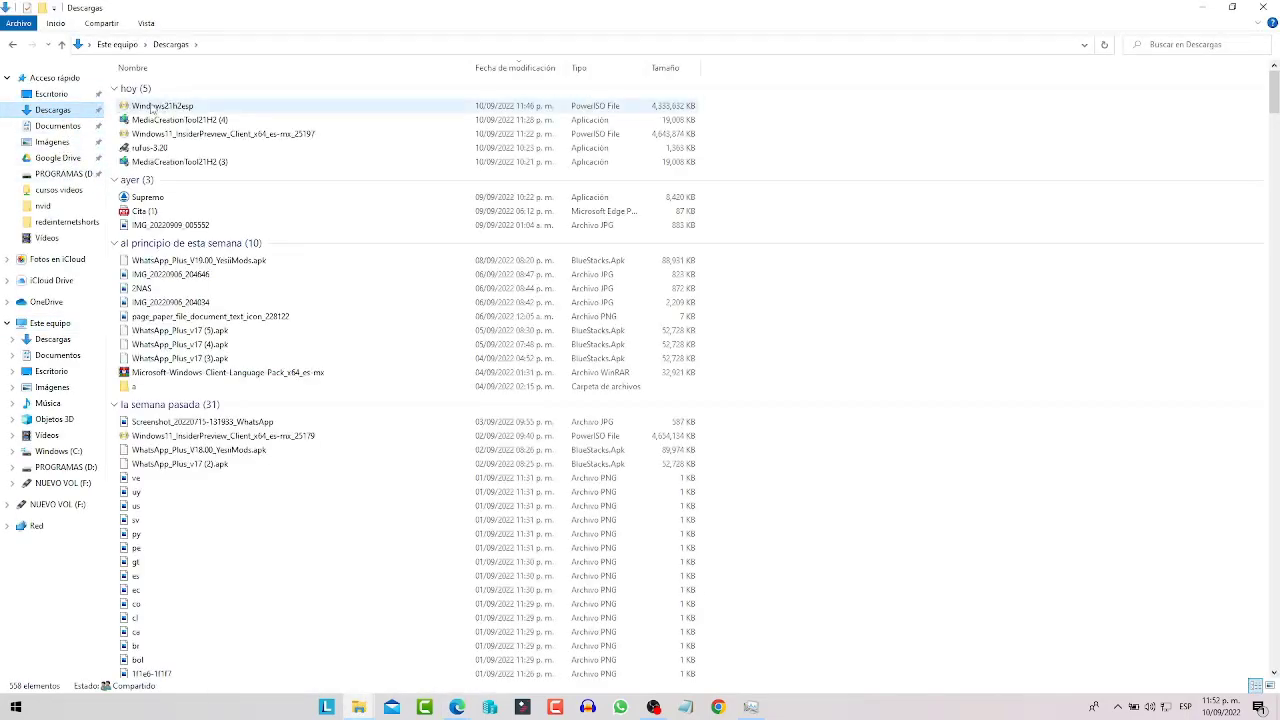
pyautogui.click(152, 108)
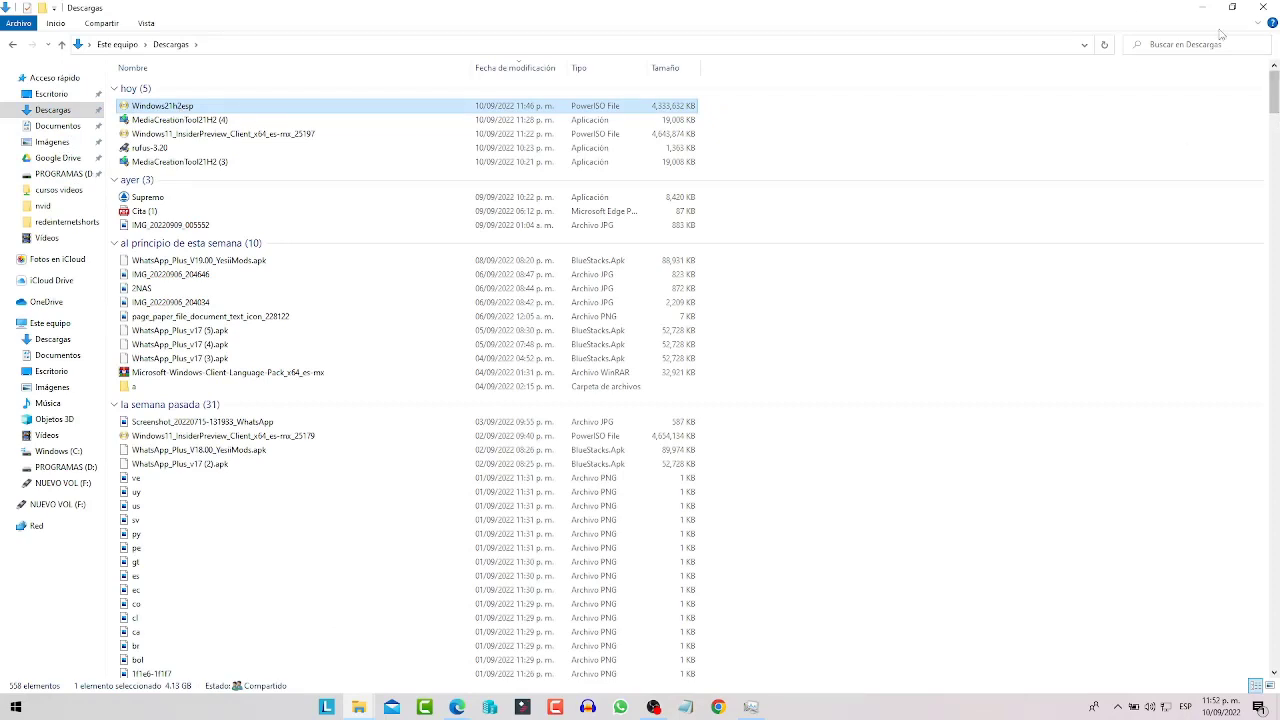
pyautogui.click(1262, 7)
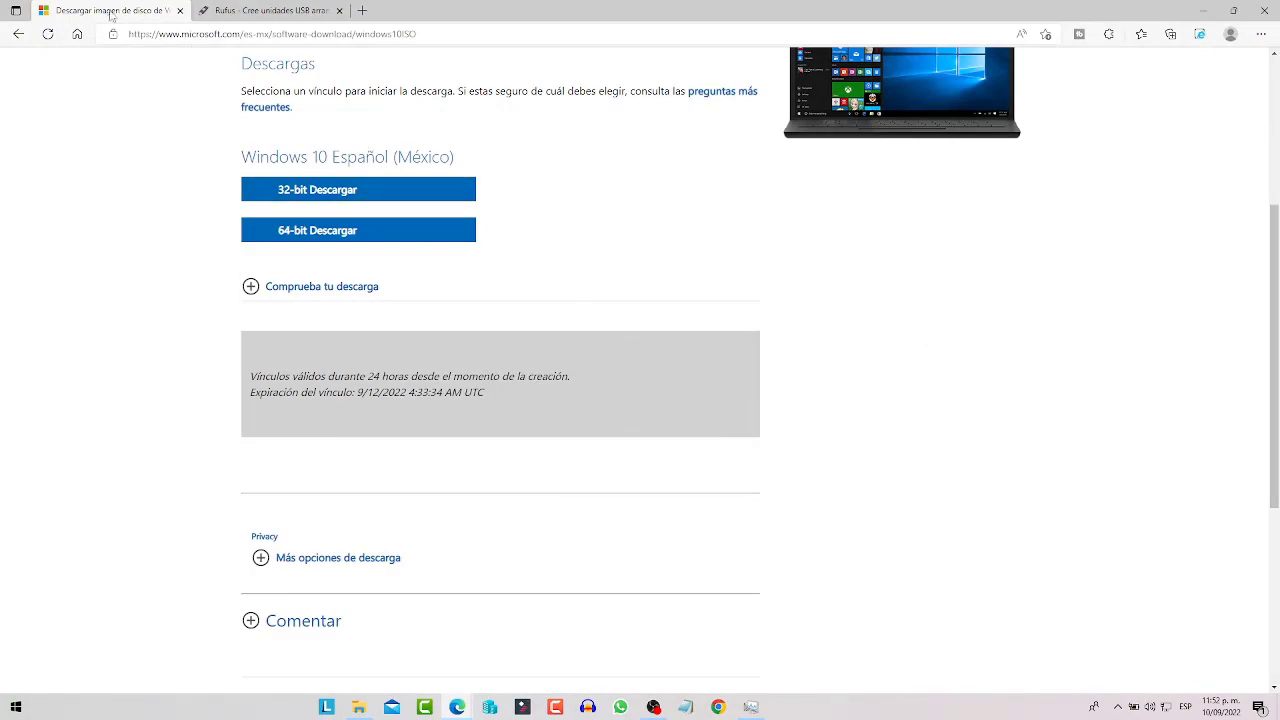
# Examine the other Rufus versions in the FossHub-linked list on the Rufus website, and return to the main page
pyautogui.click(290, 12)
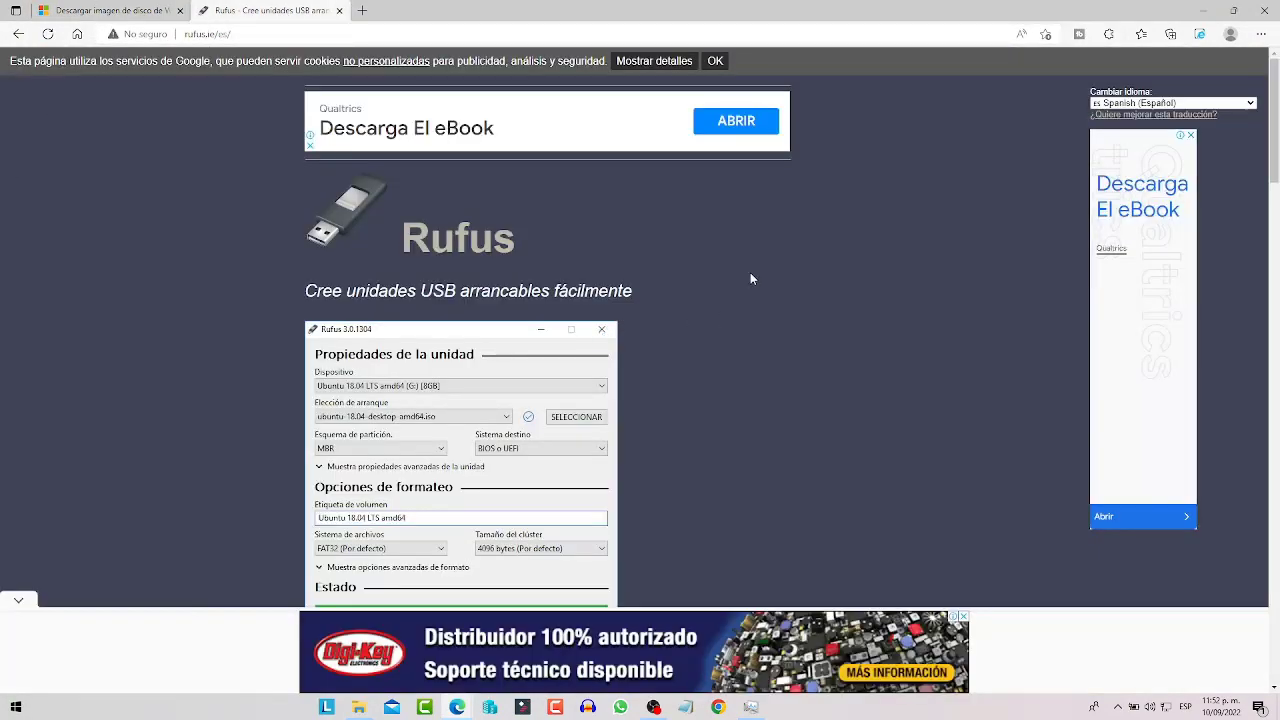
pyautogui.scroll(-8, 755, 275)
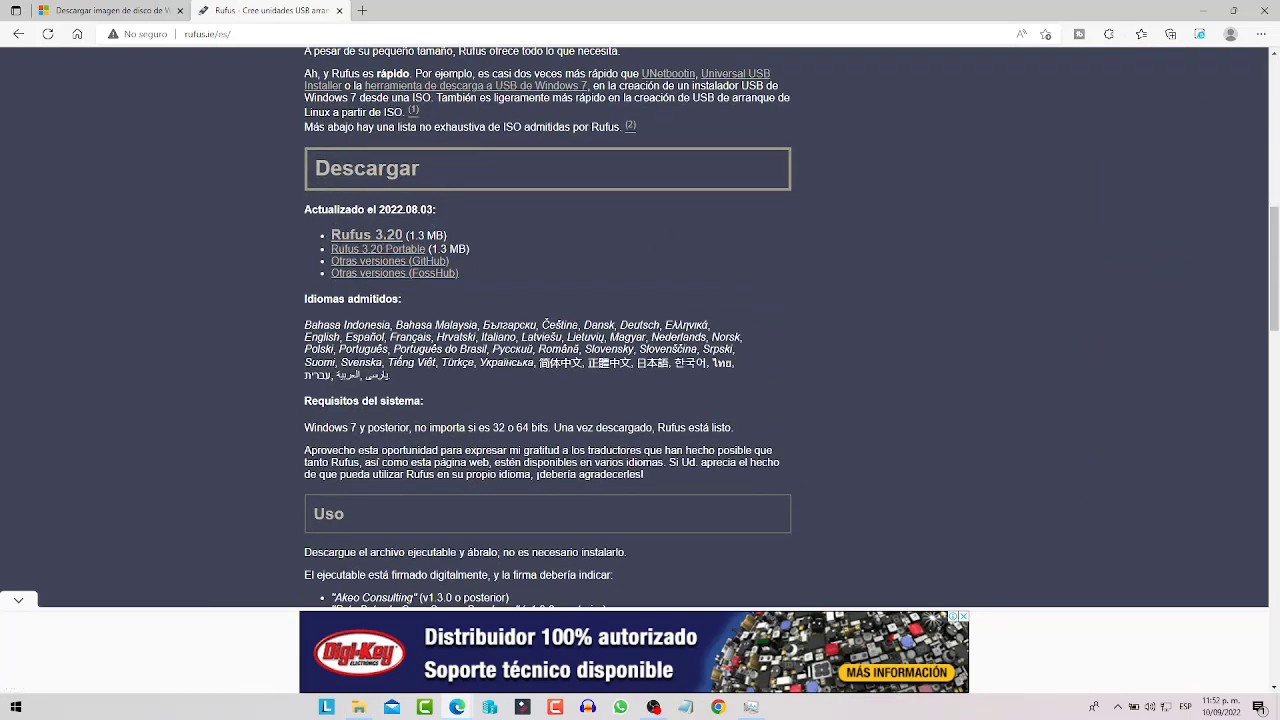
pyautogui.click(430, 273)
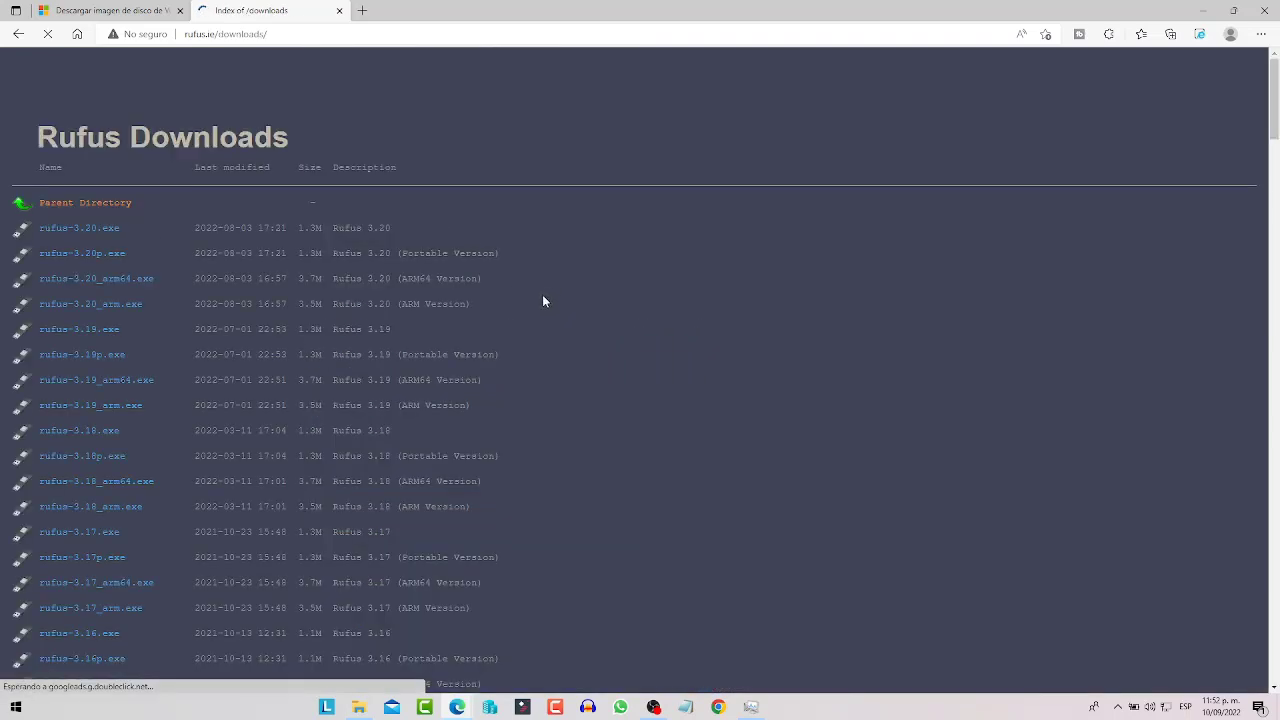
pyautogui.scroll(-2, 122, 294)
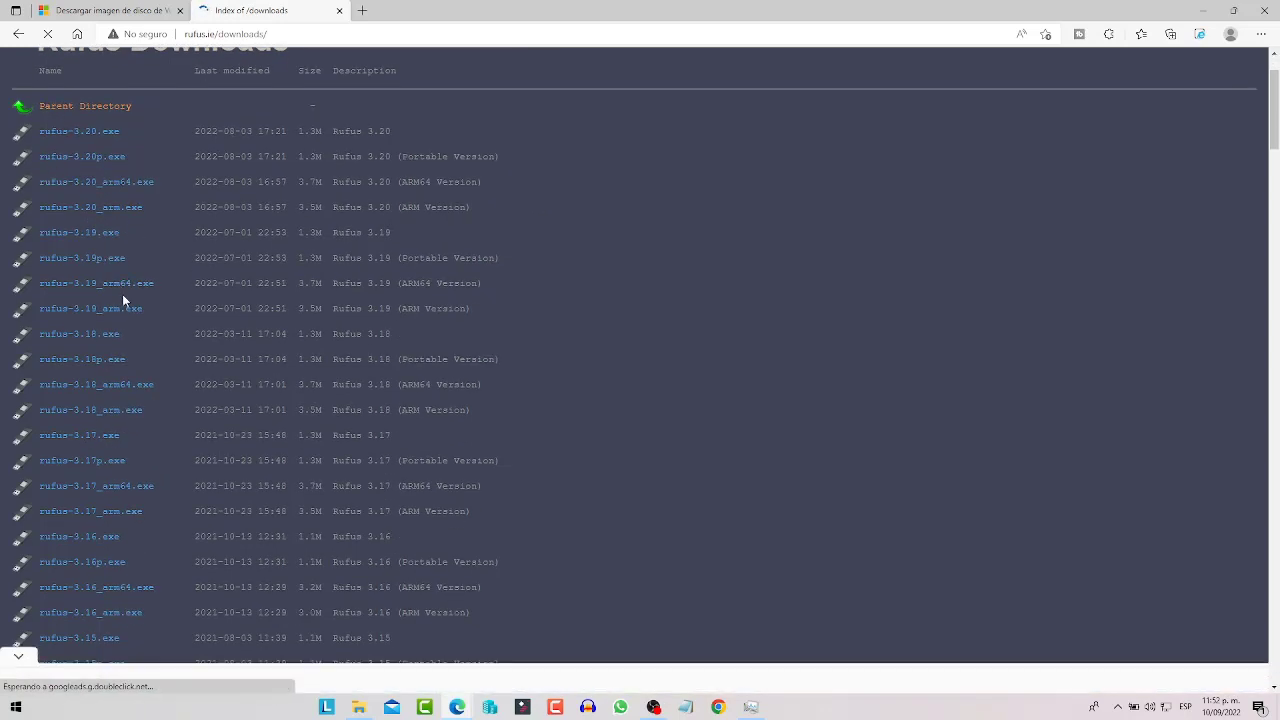
pyautogui.scroll(2, 148, 311)
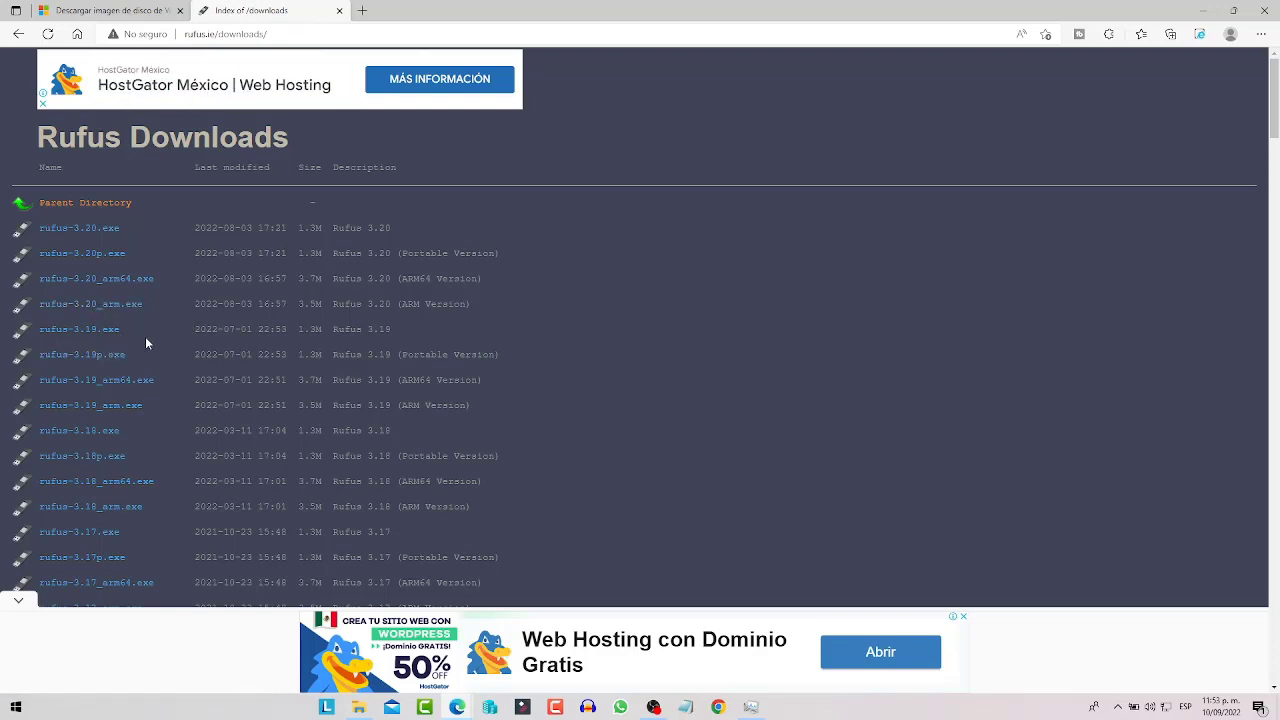
pyautogui.scroll(-4, 149, 343)
pyautogui.scroll(8, 130, 347)
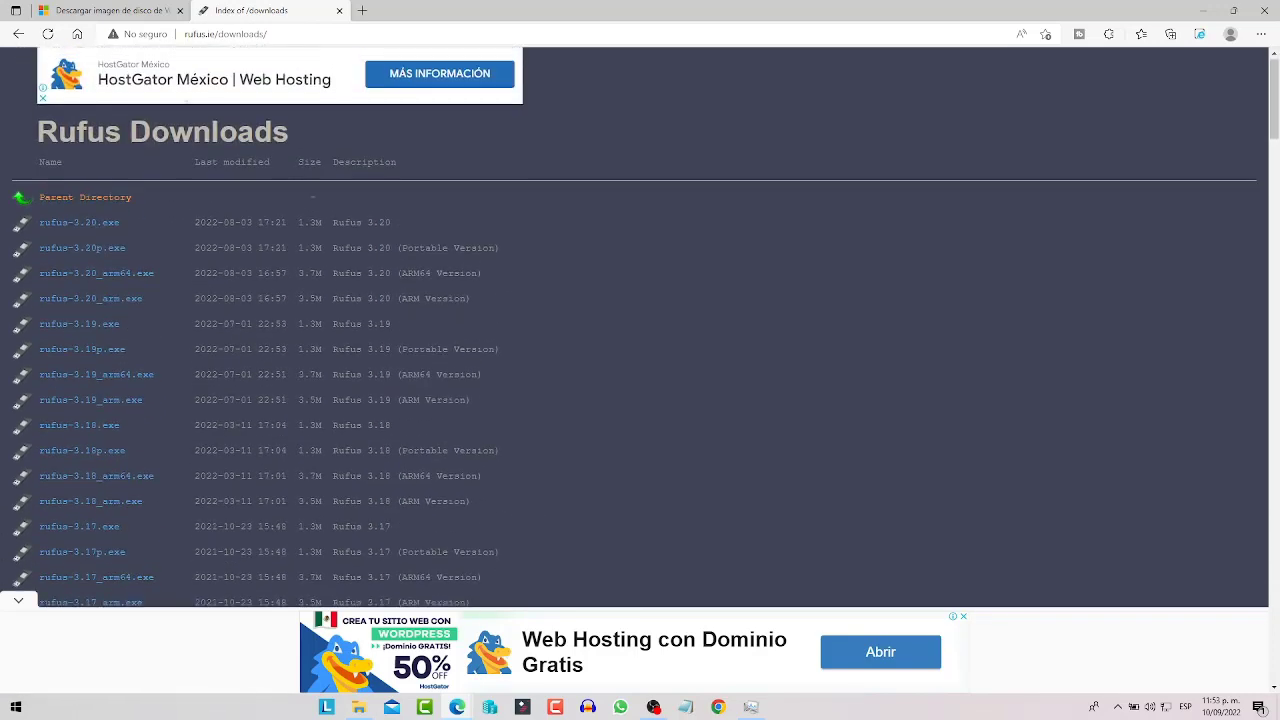
pyautogui.hotkey('alt', 'Left')
# Launch rufus-3.20 from the Downloads folder
pyautogui.press('super+e')
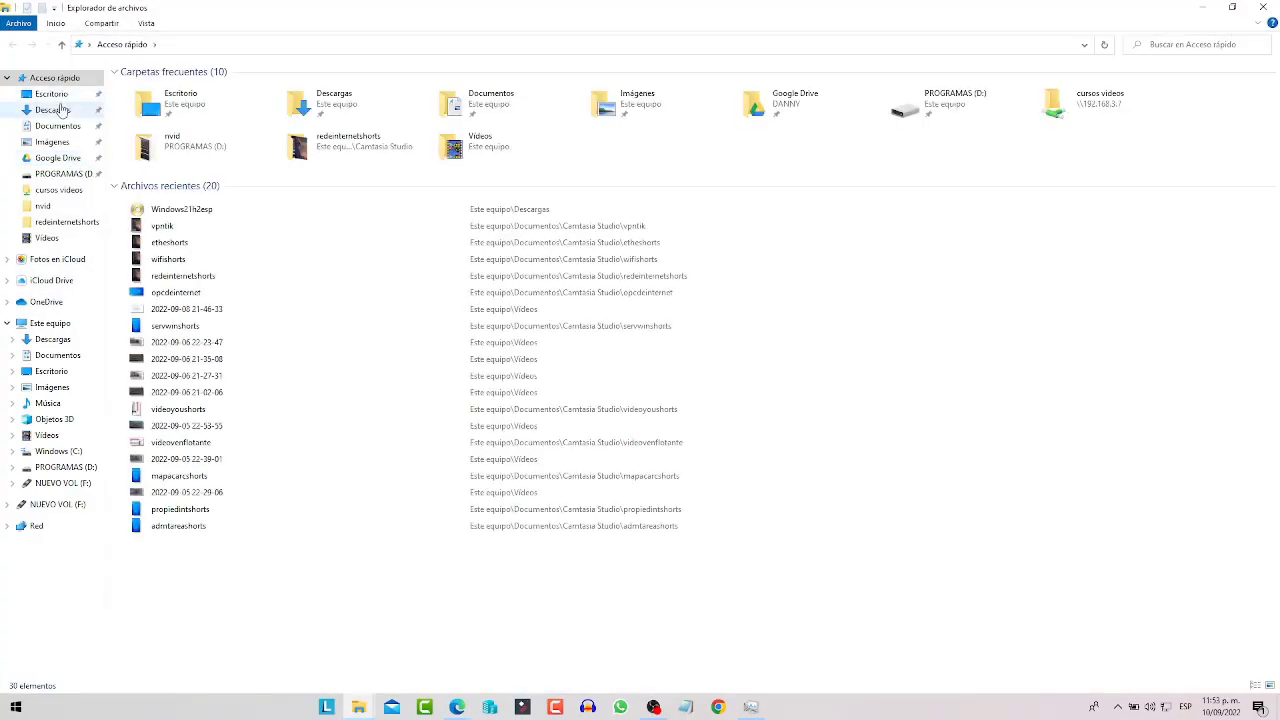
pyautogui.click(62, 110)
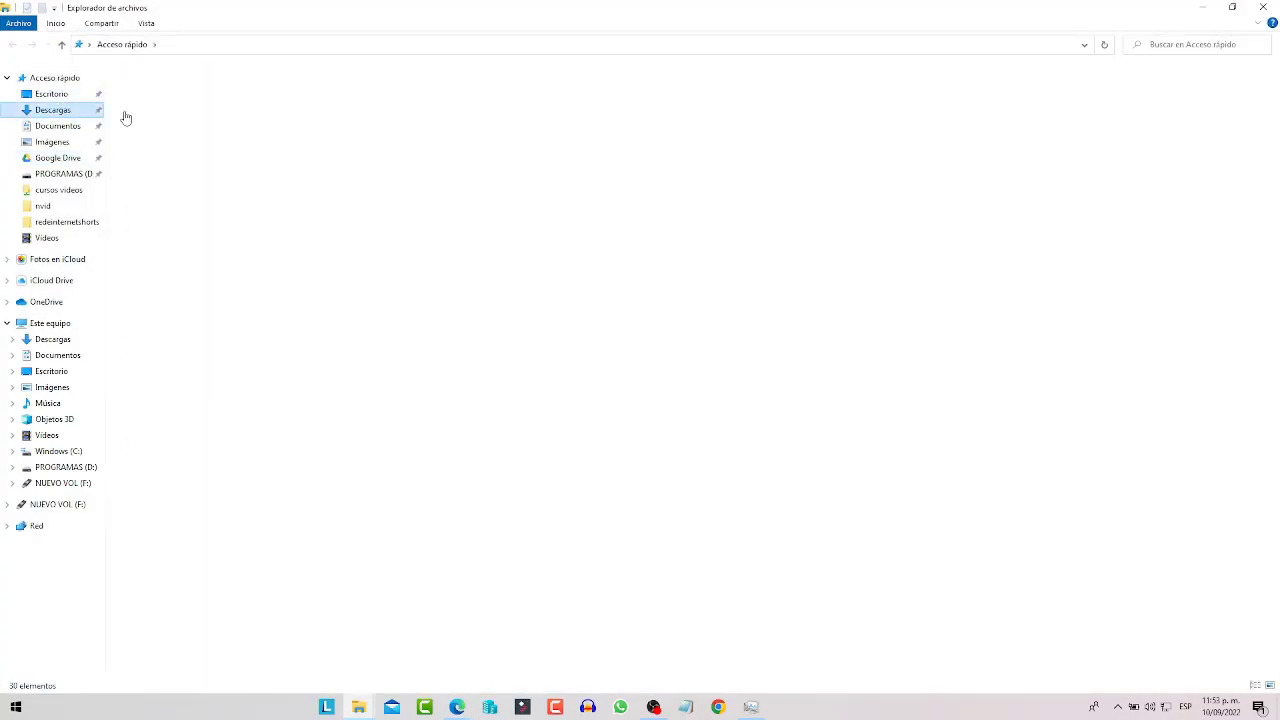
pyautogui.click(150, 148)
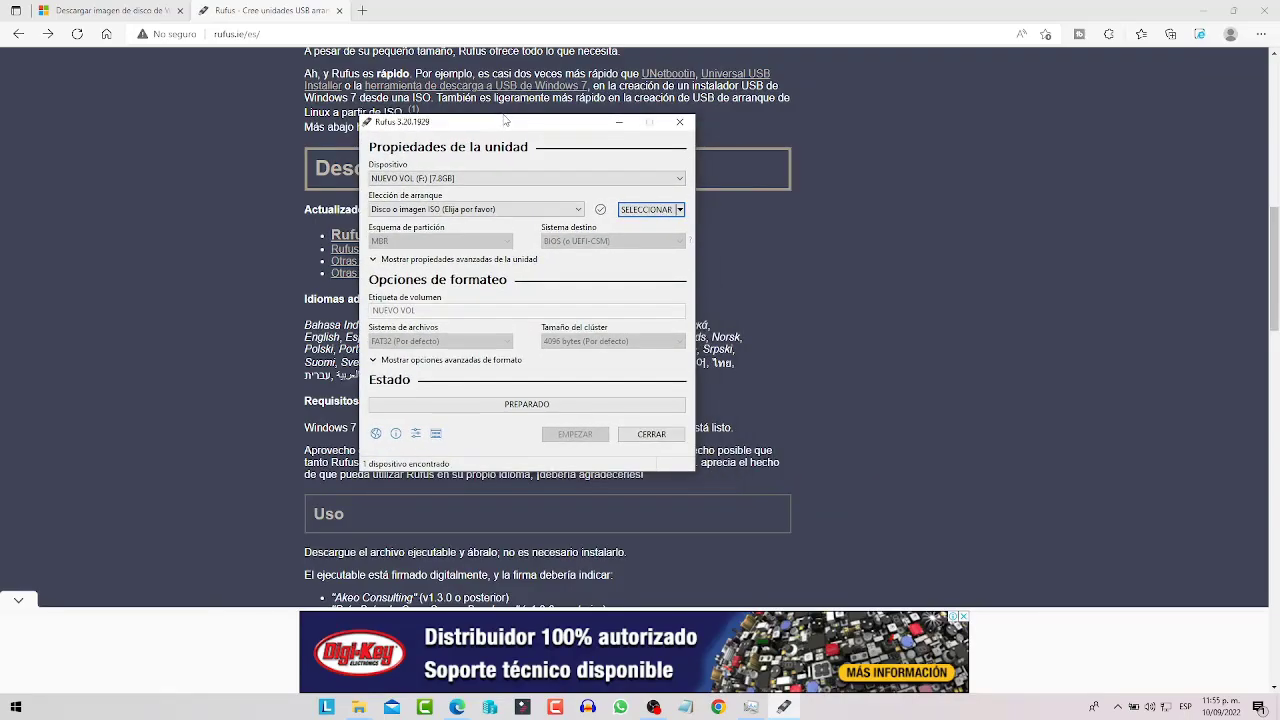
# Choose NUEVO VOL (F:) as the Rufus device and load the Windows21h2esp ISO from Downloads as the boot image
pyautogui.click(422, 180)
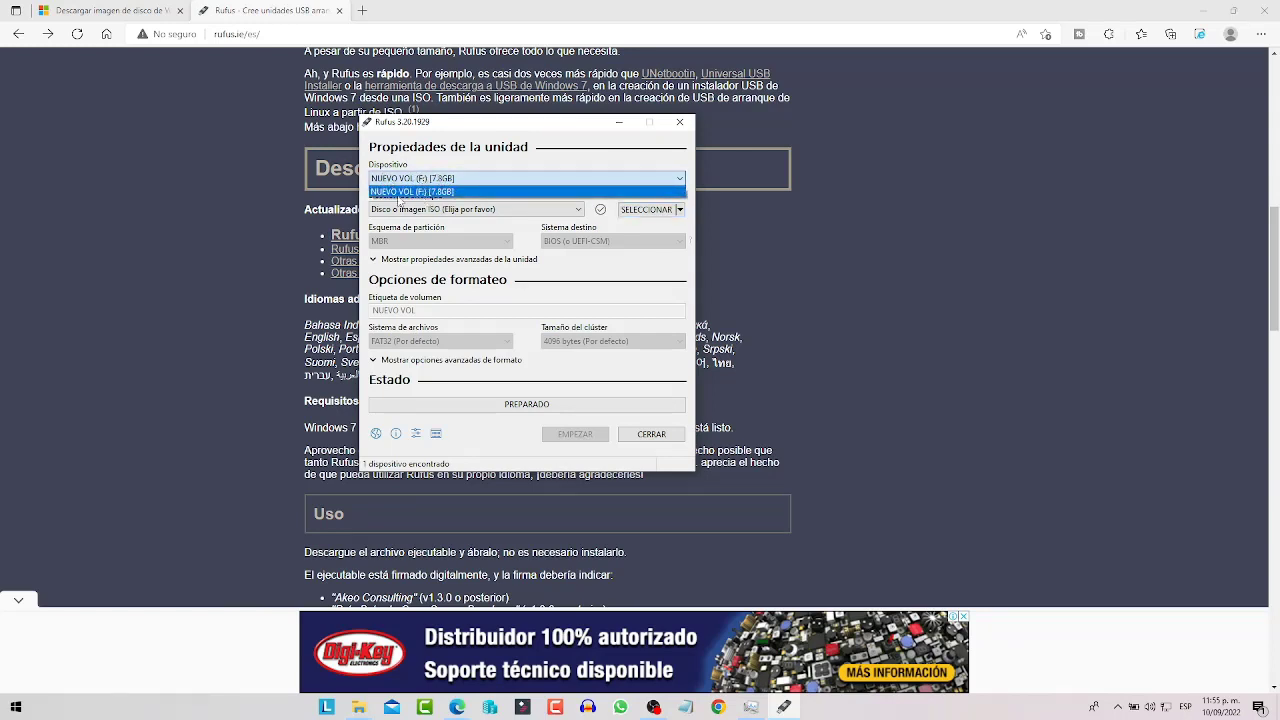
pyautogui.click(434, 193)
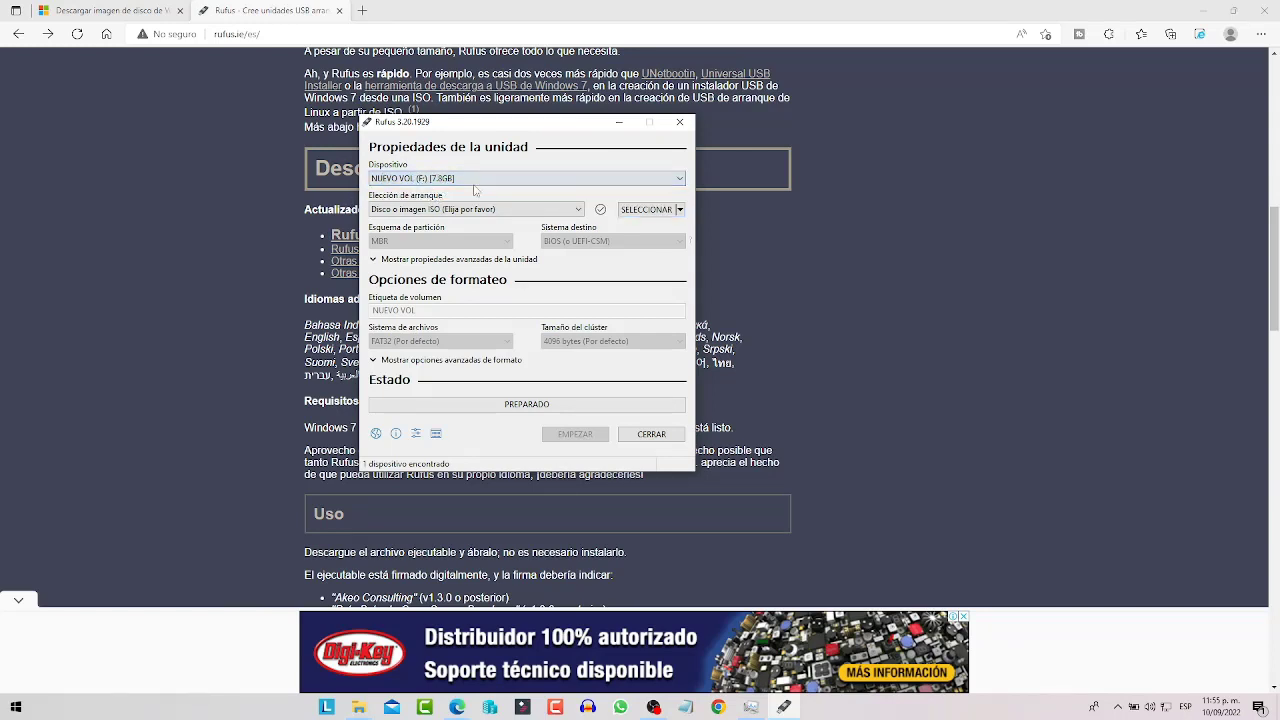
pyautogui.click(576, 211)
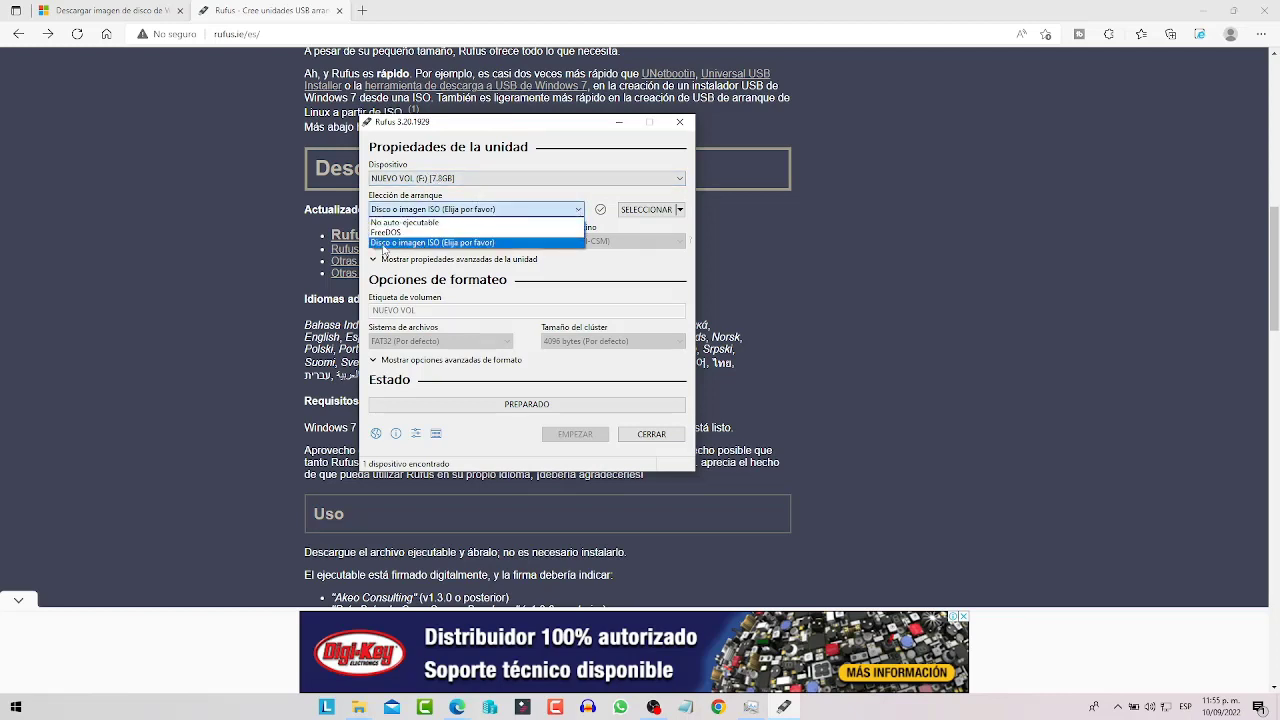
pyautogui.click(418, 243)
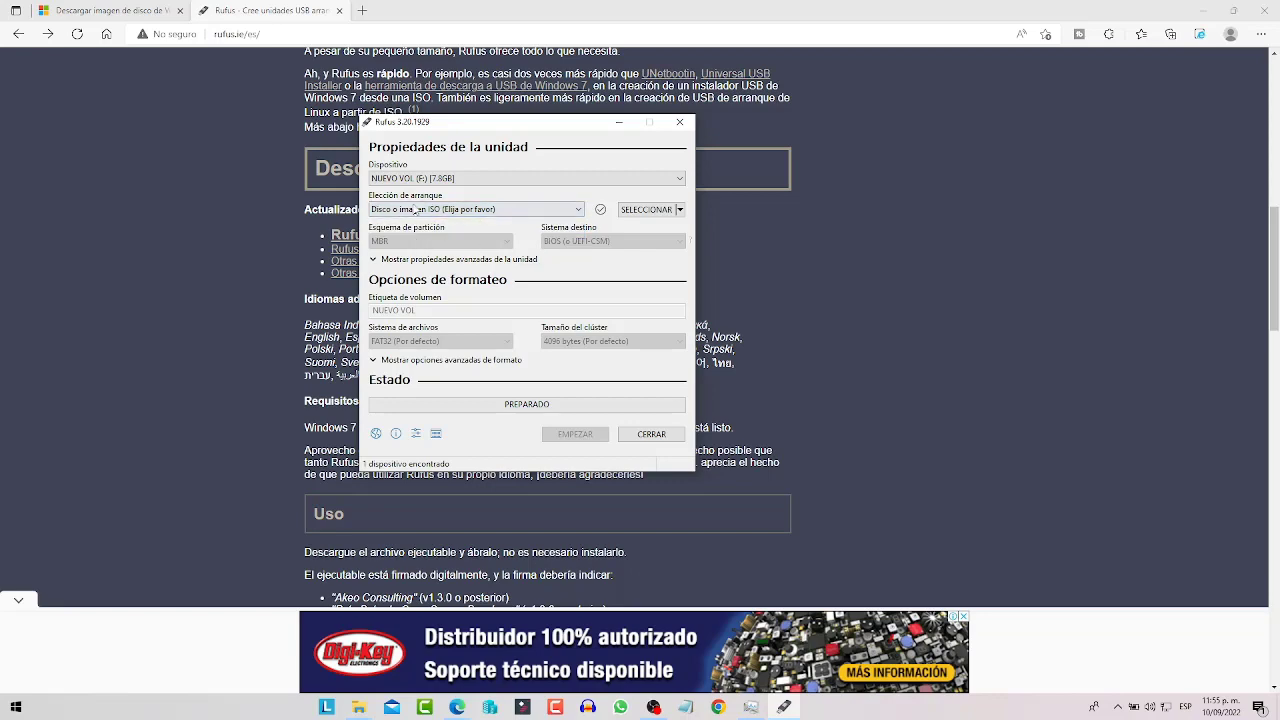
pyautogui.click(647, 210)
pyautogui.click(527, 250)
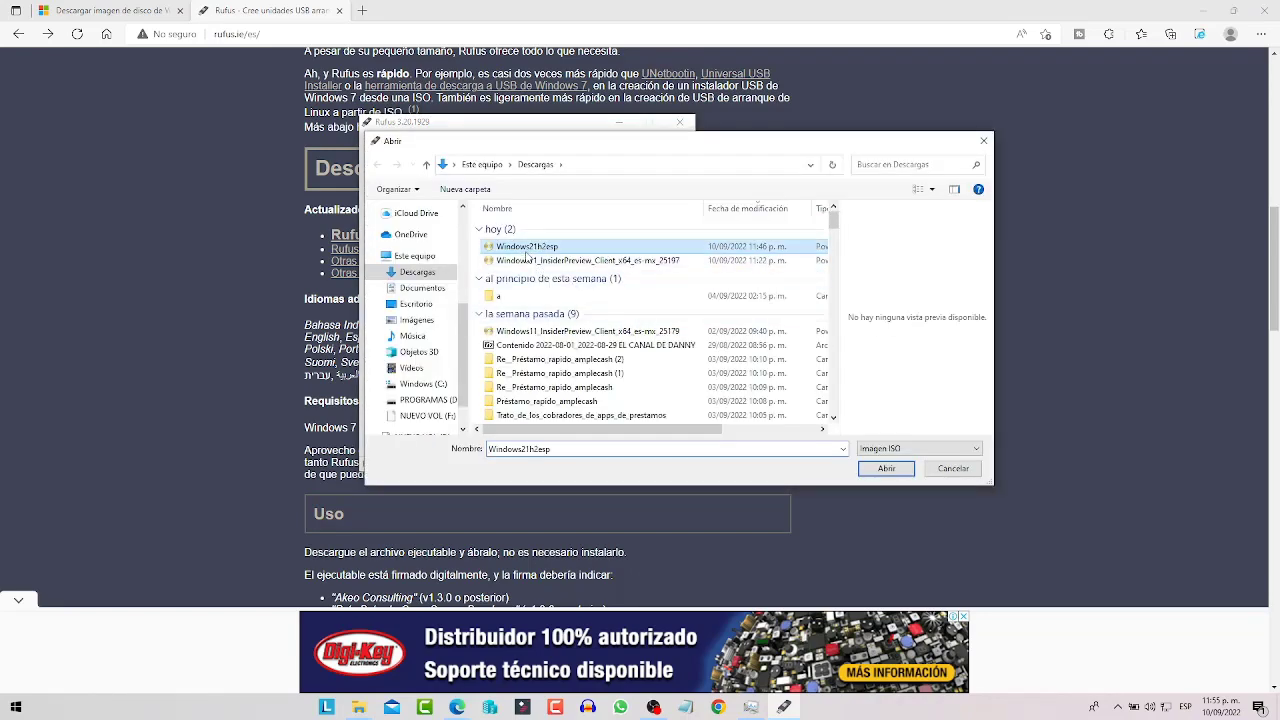
pyautogui.click(878, 472)
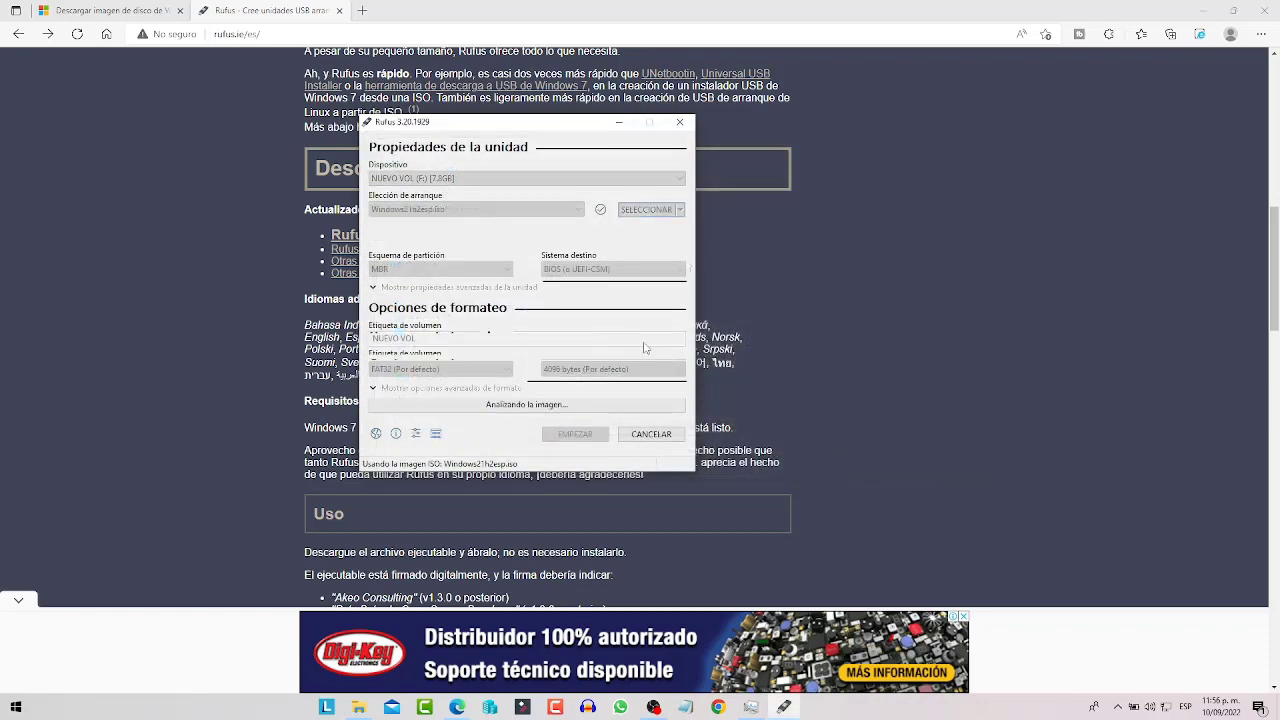
# Set the image option to standard Windows installation and the partition scheme to MBR
pyautogui.click(461, 242)
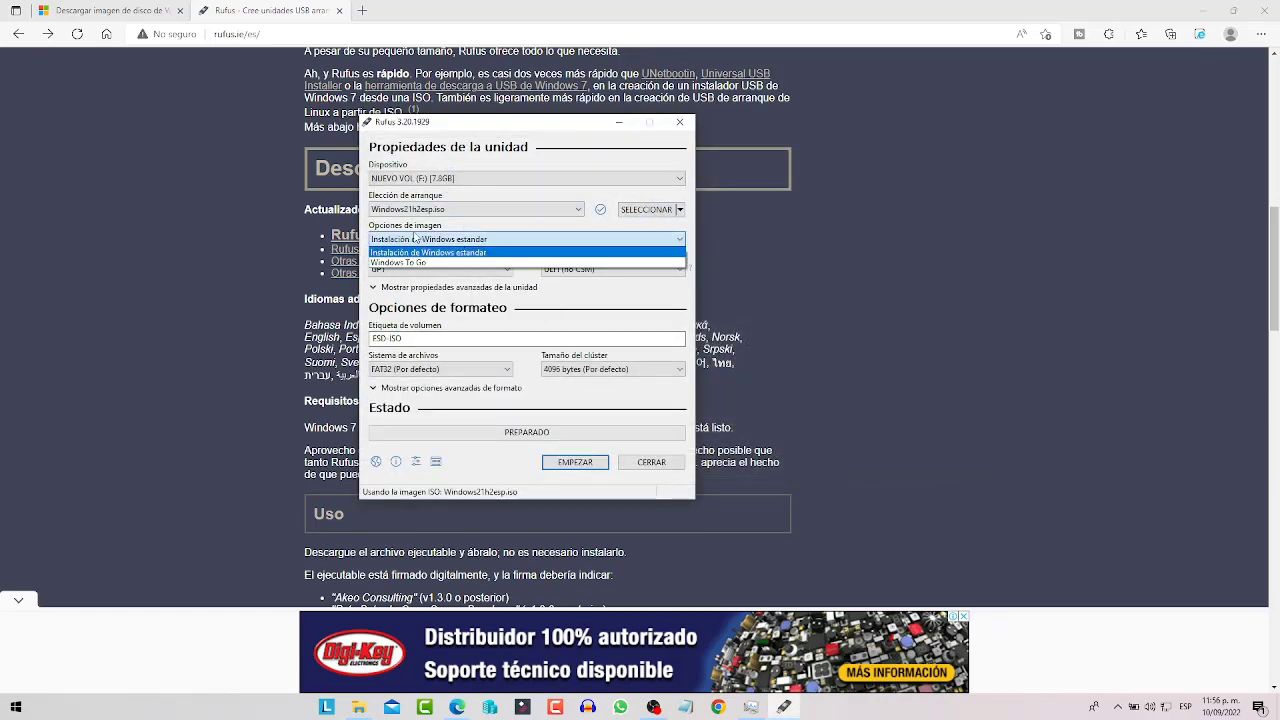
pyautogui.click(470, 254)
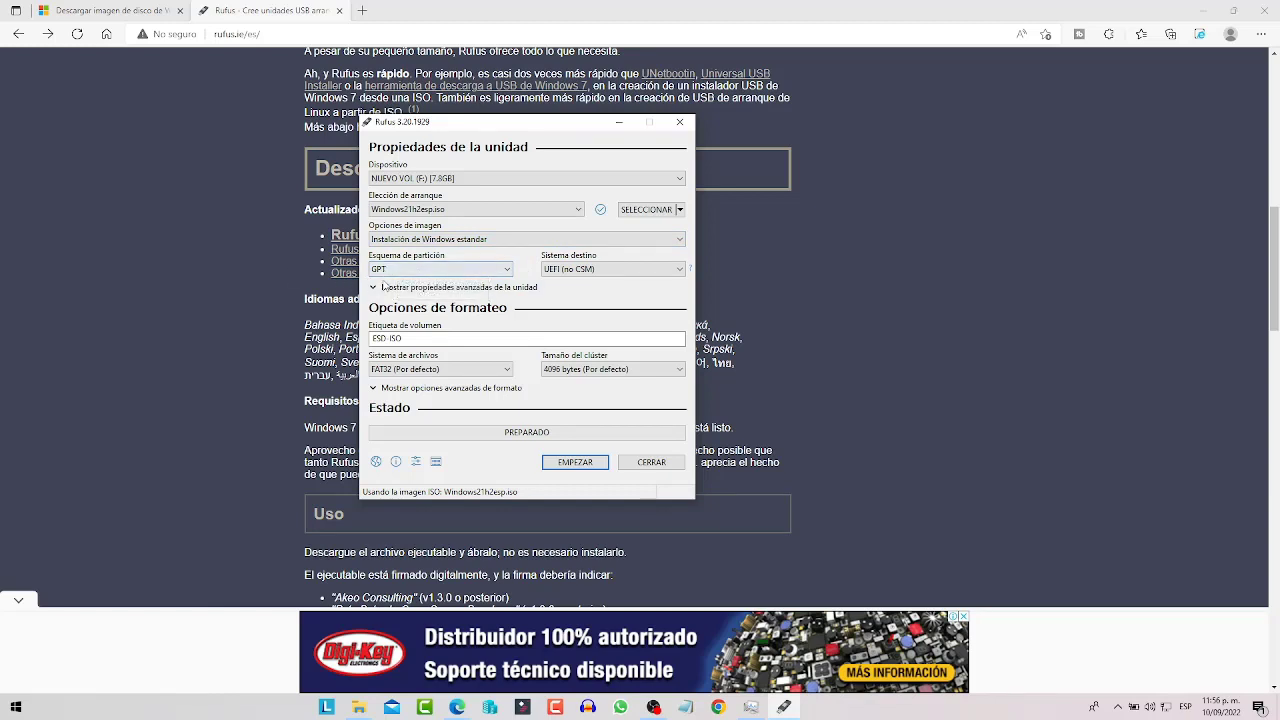
pyautogui.click(384, 272)
pyautogui.click(386, 286)
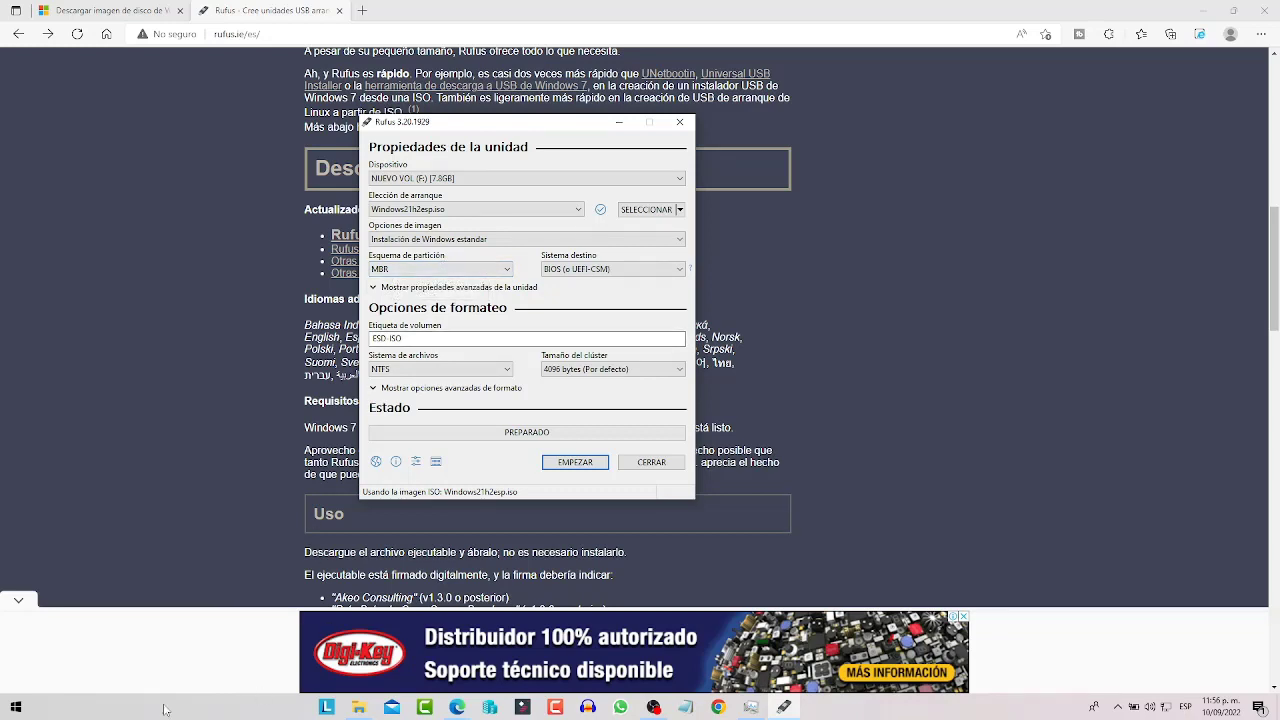
# Open the Command Prompt as administrator and start diskpart
pyautogui.click(37, 712)
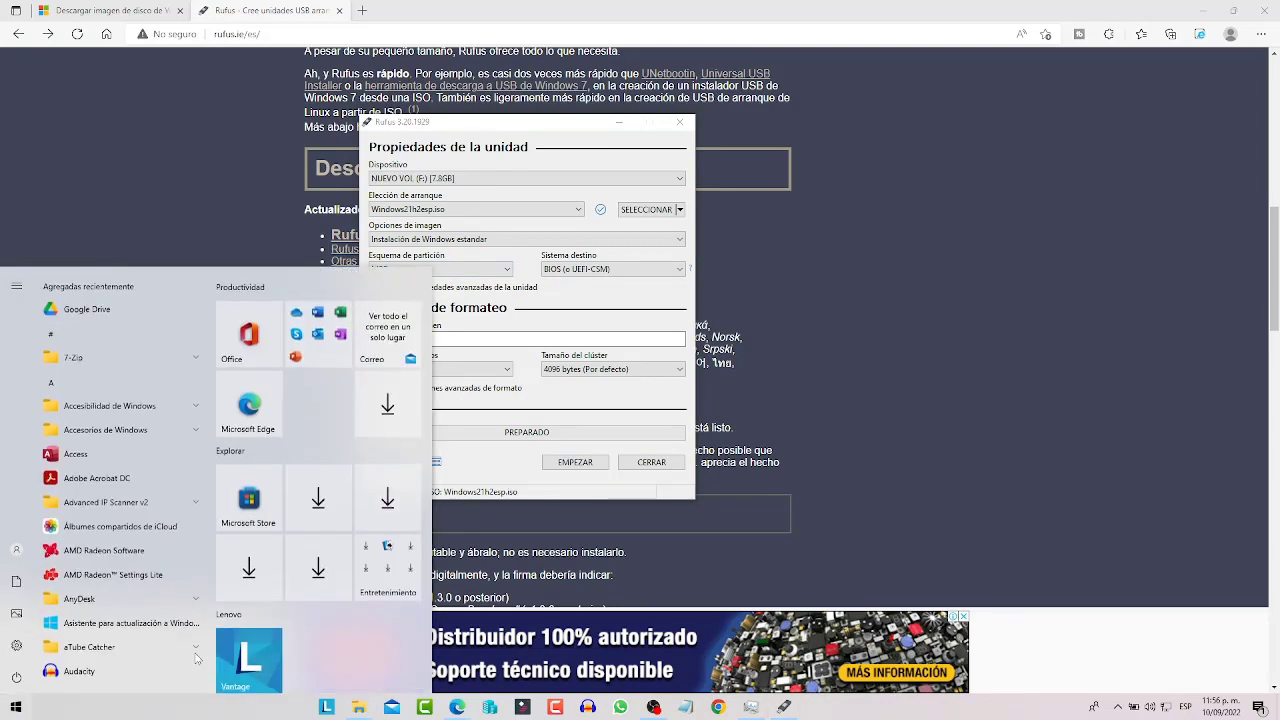
pyautogui.write('cmd')
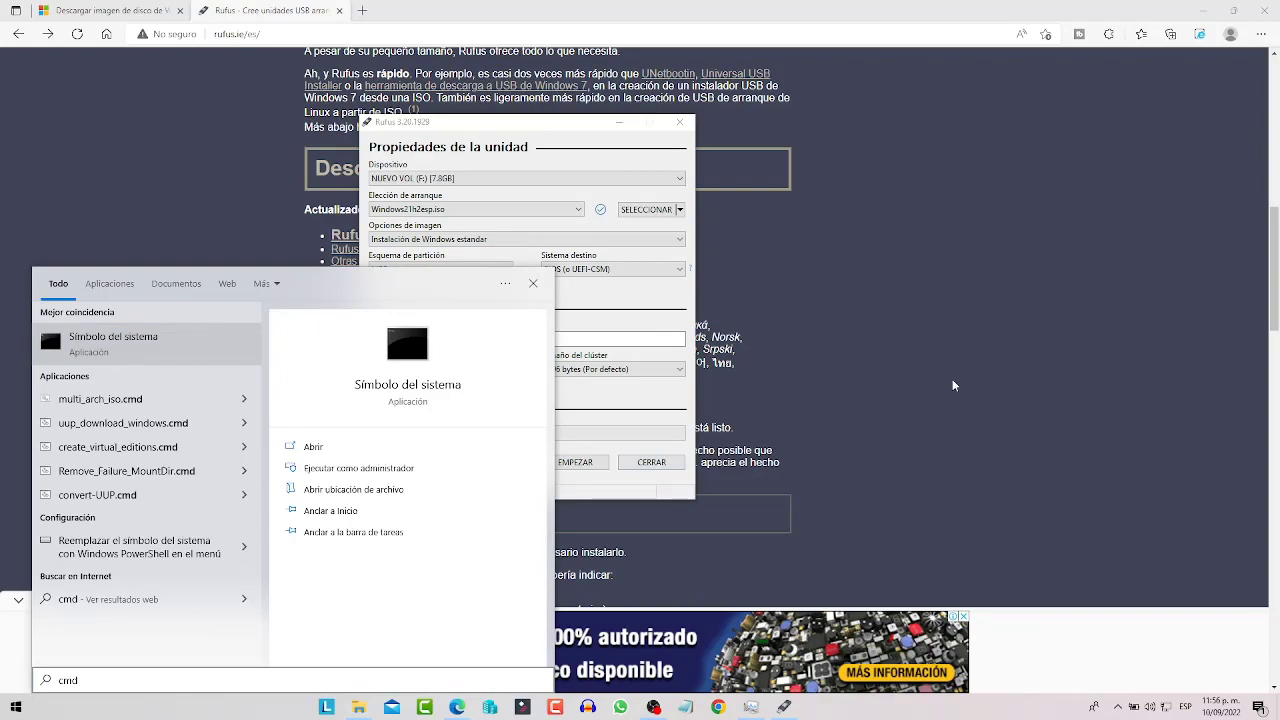
pyautogui.press('Return')
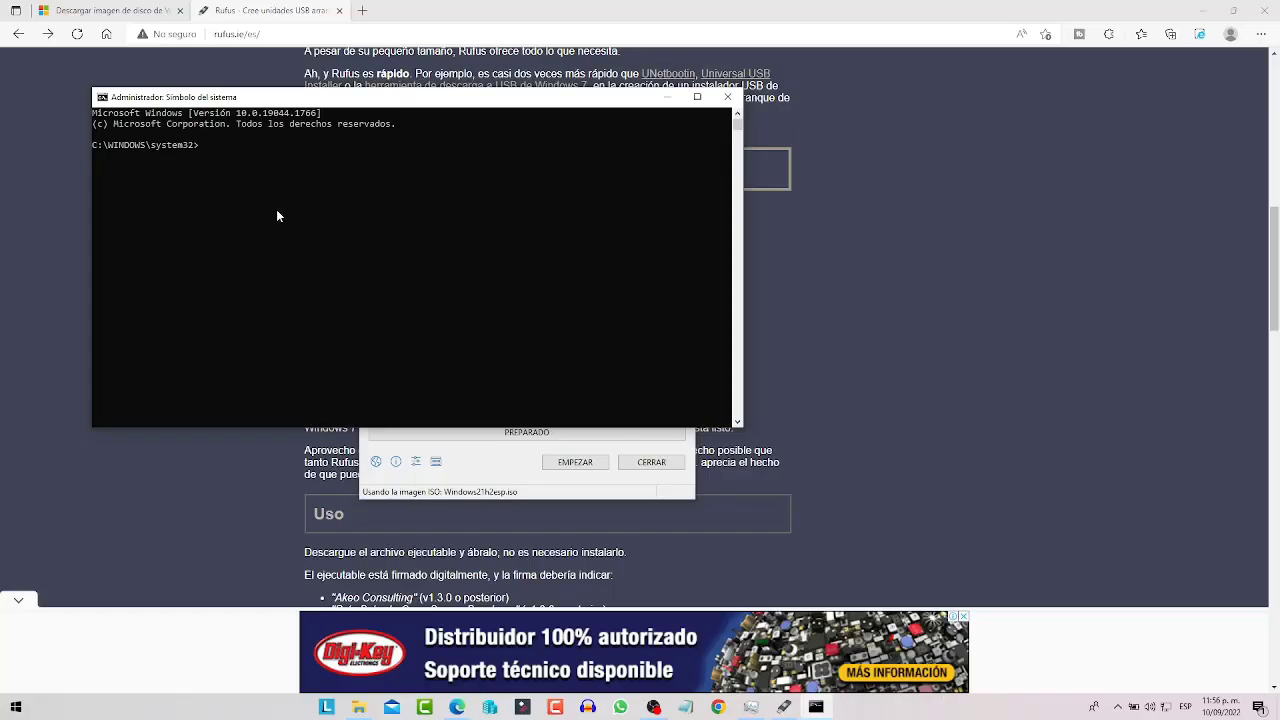
pyautogui.write('diskpart')
pyautogui.press('Return')
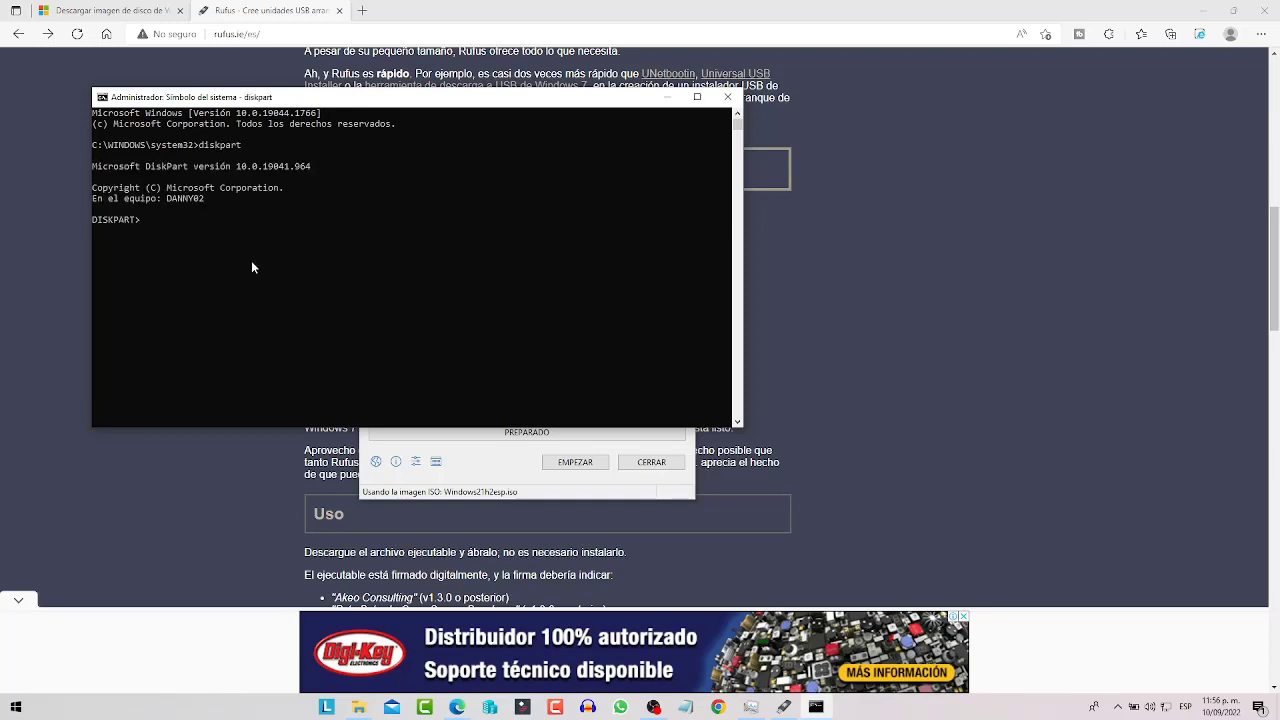
# Run list disk in diskpart to check which disks use GPT, and close the Command Prompt
pyautogui.write('list disk}')
pyautogui.press('Return')
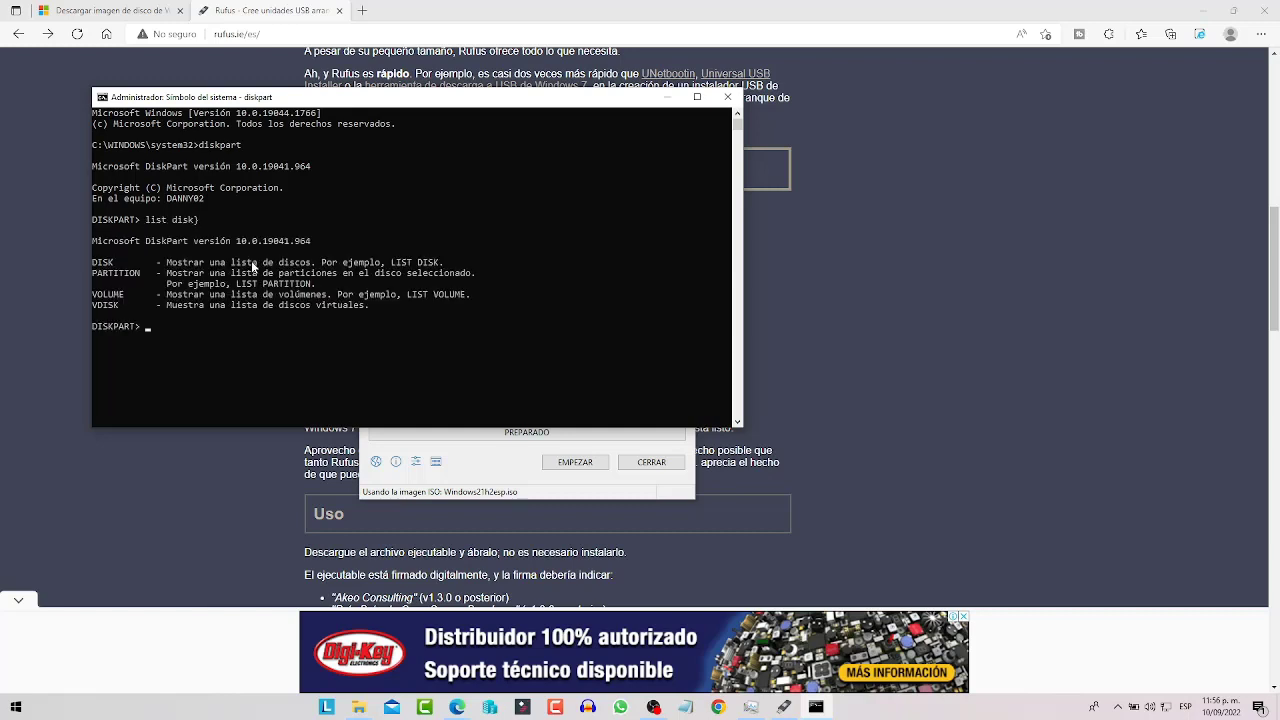
pyautogui.write('list disk')
pyautogui.press('Return')
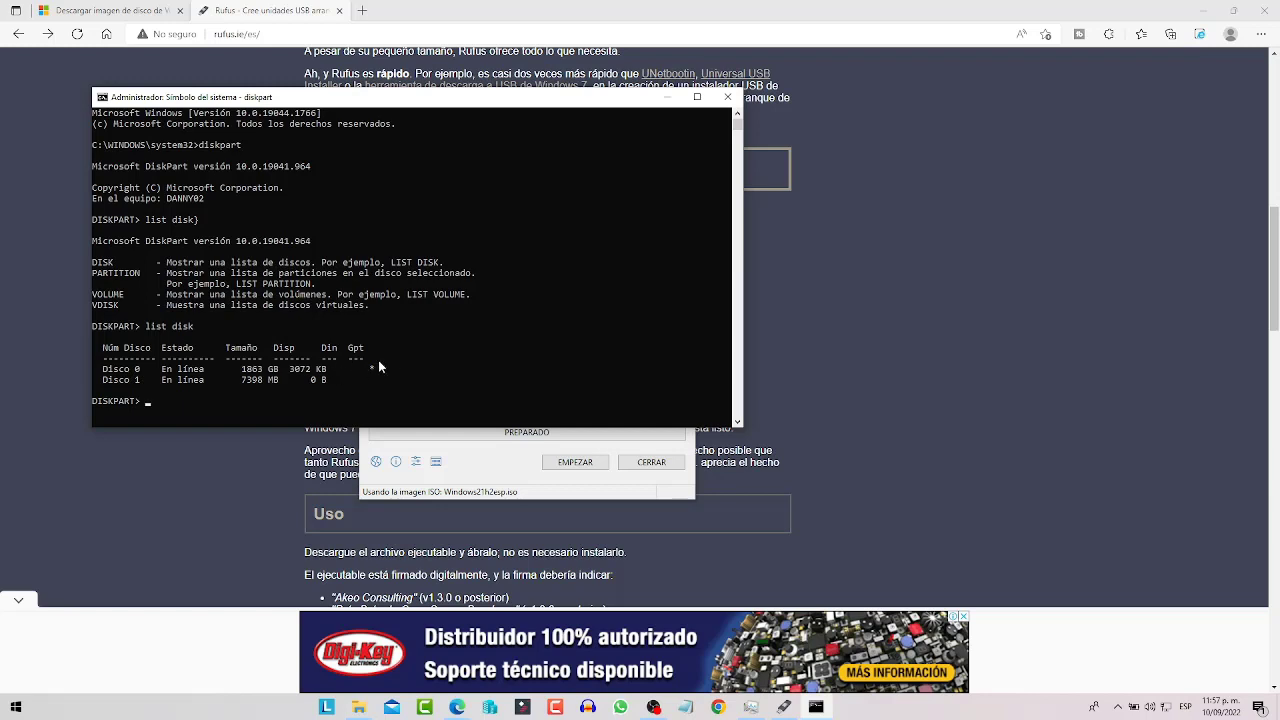
pyautogui.click(728, 97)
# Set the Rufus partition scheme to GPT and check the available target system
pyautogui.click(408, 268)
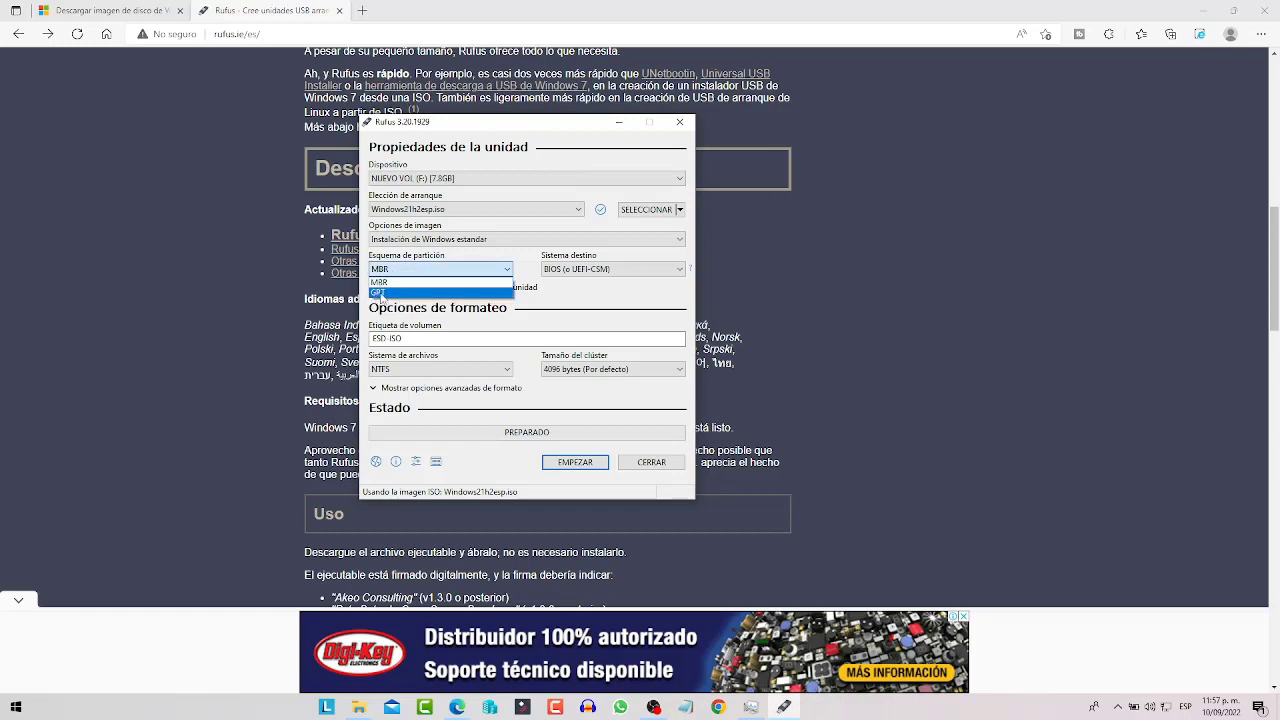
pyautogui.click(380, 292)
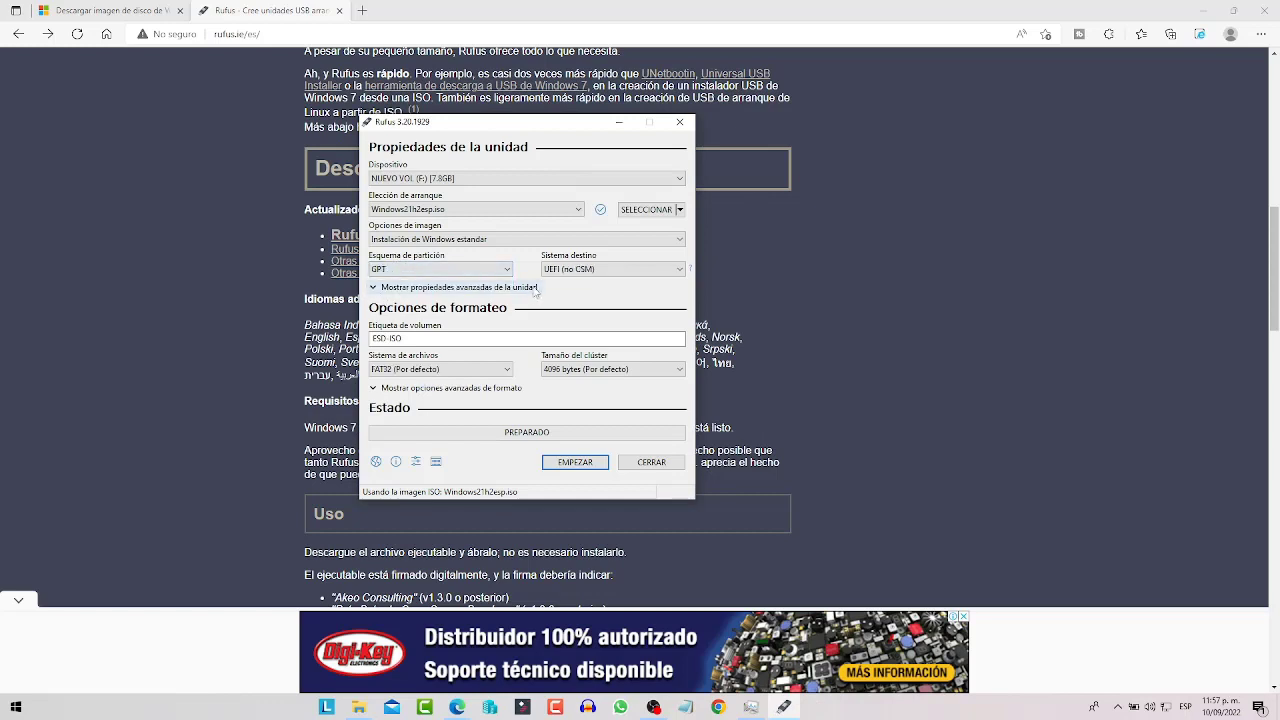
pyautogui.click(429, 274)
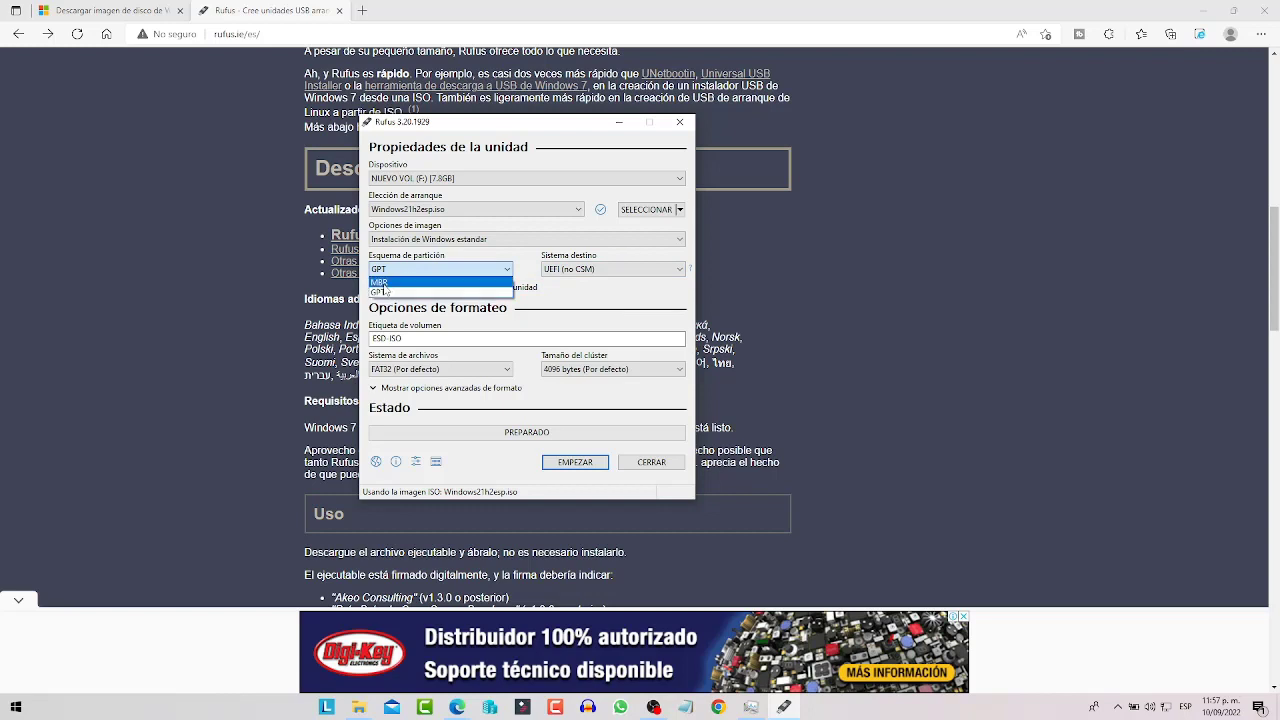
pyautogui.click(557, 296)
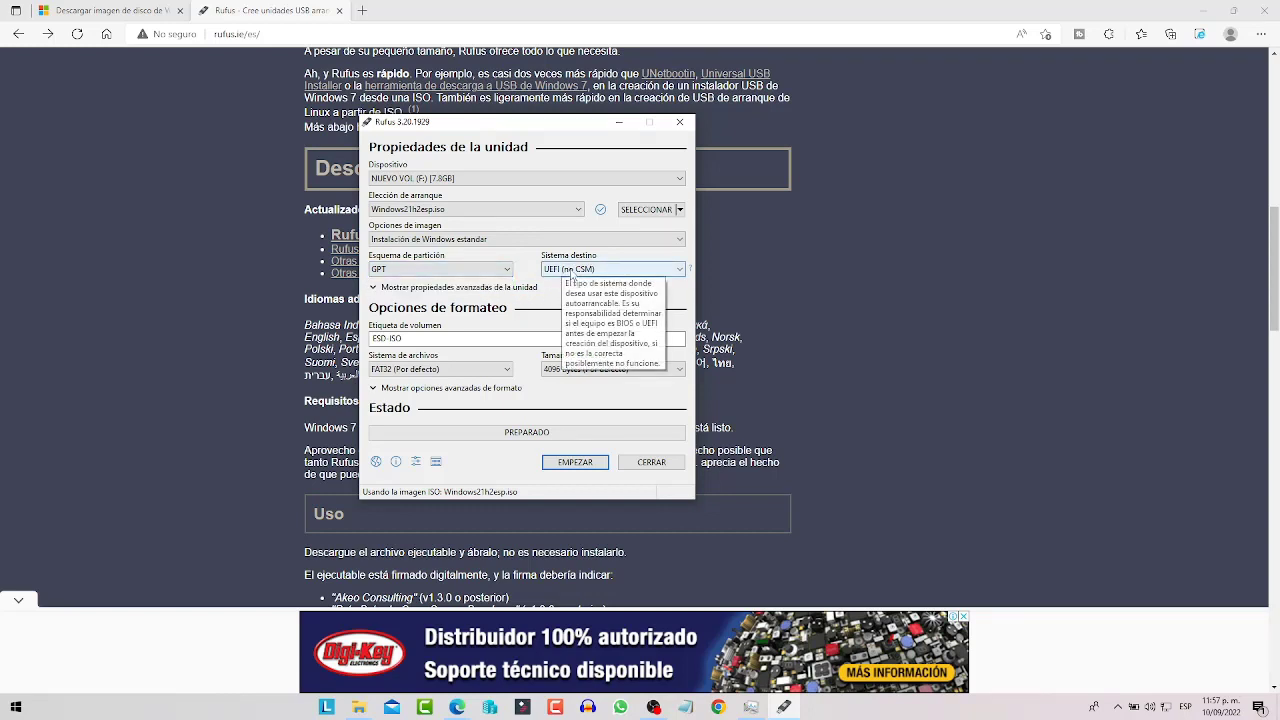
pyautogui.click(572, 272)
pyautogui.click(448, 279)
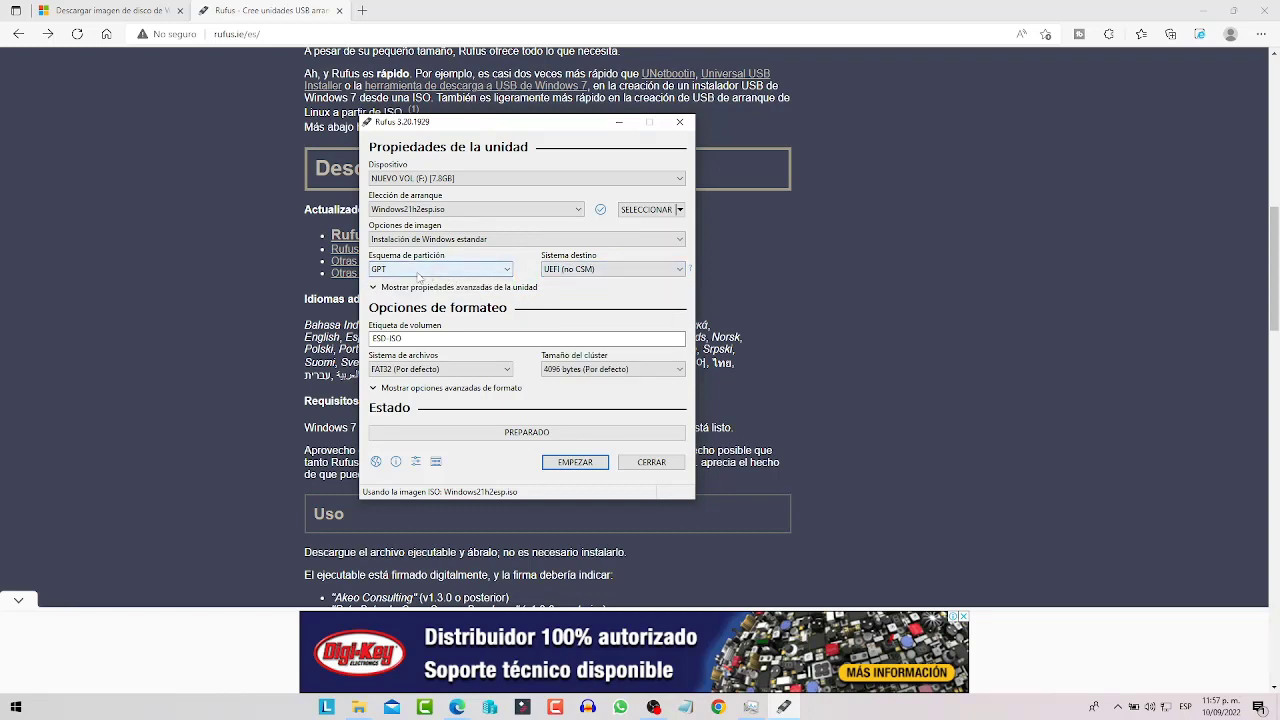
# Set the partition scheme to MBR and check the available target system options
pyautogui.click(448, 270)
pyautogui.click(440, 283)
pyautogui.click(557, 270)
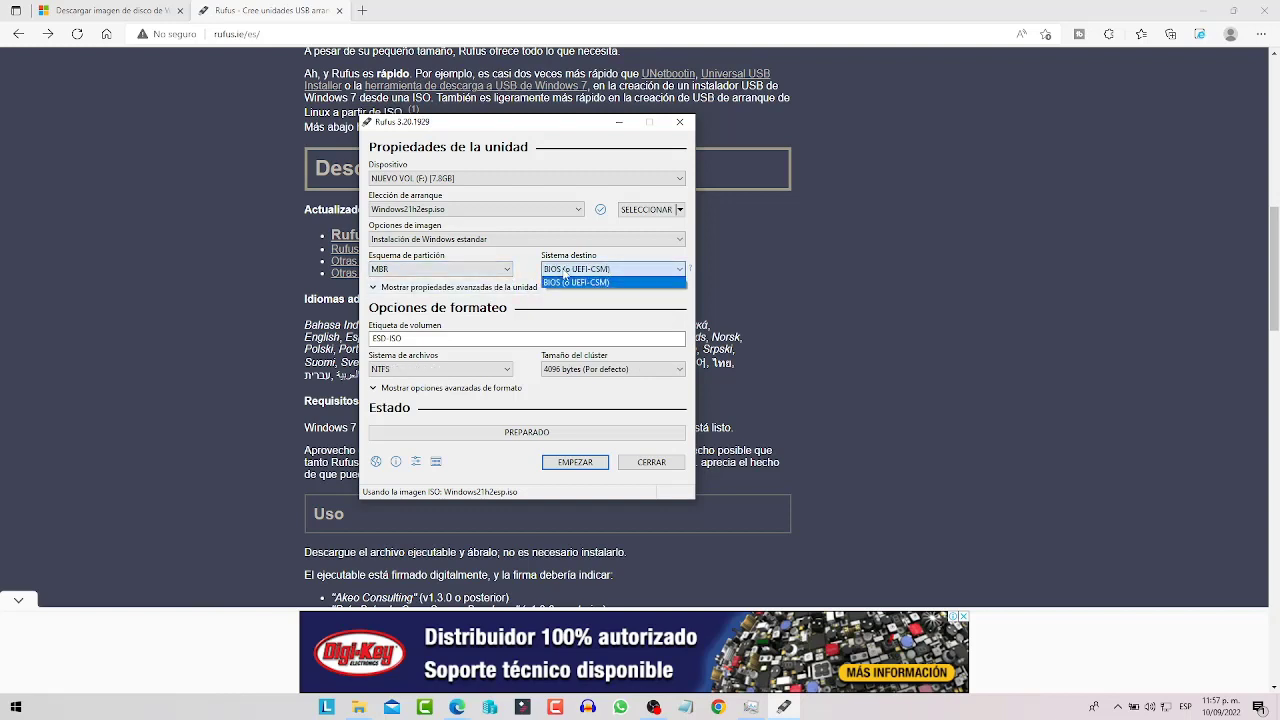
pyautogui.click(473, 270)
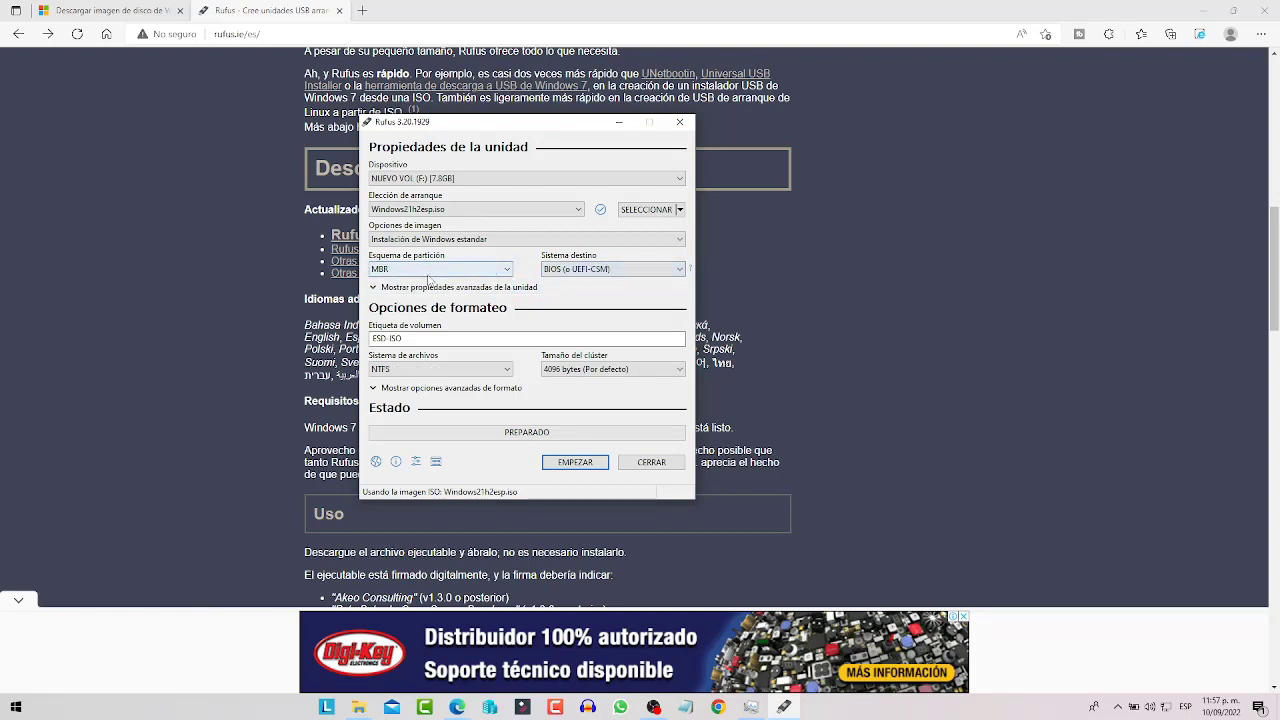
# Enable dual EFI/BIOS mode so the MBR partition scheme targets BIOS or UEFI
pyautogui.click(430, 273)
pyautogui.click(395, 292)
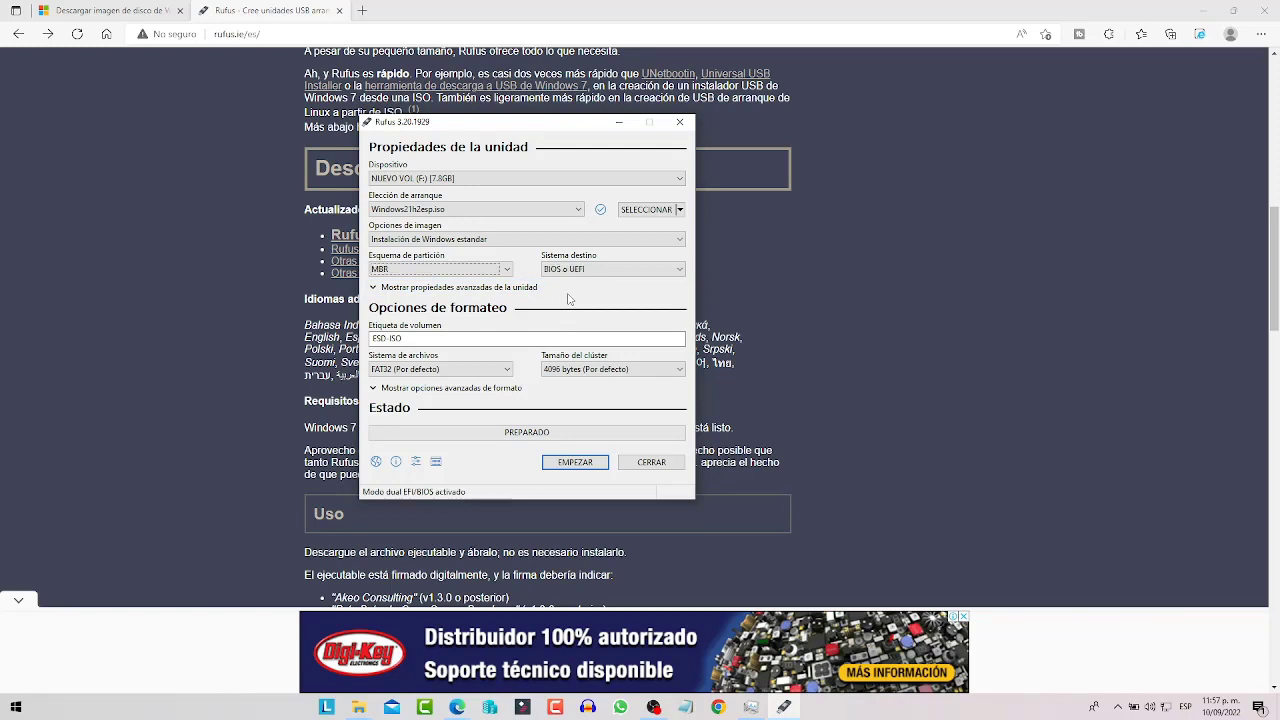
pyautogui.hotkey('alt', 'e')
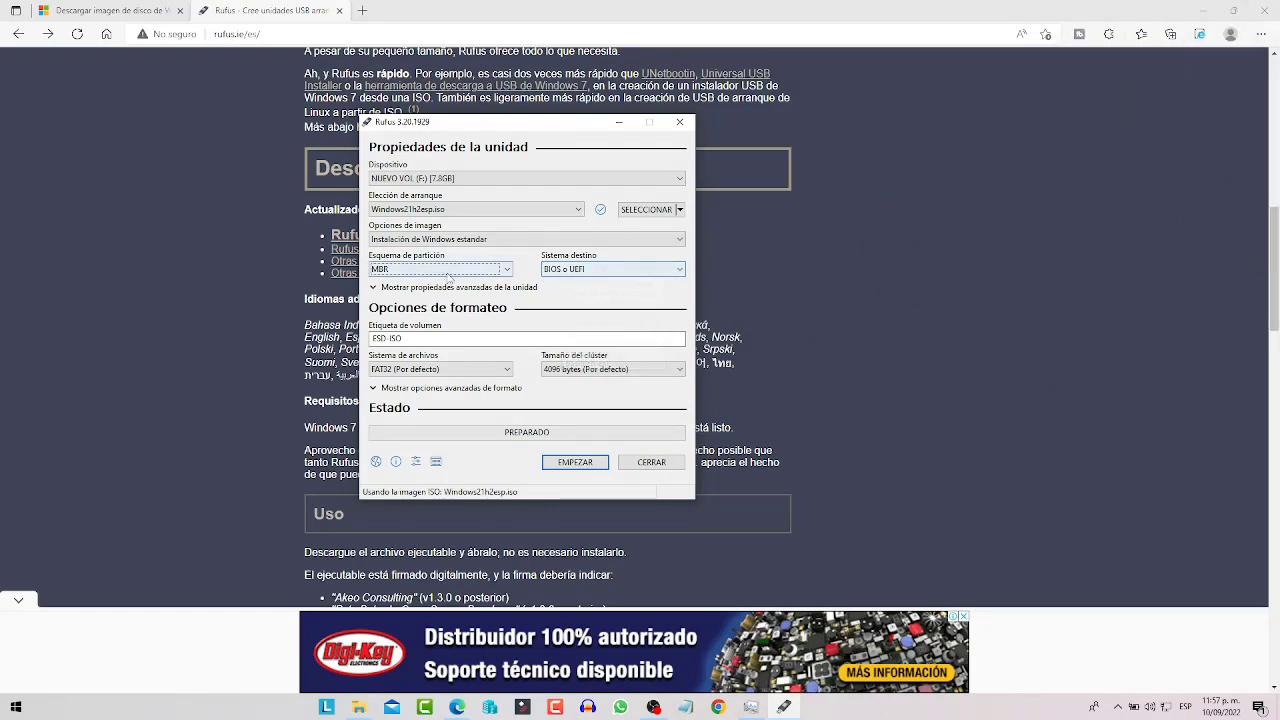
# Set the partition scheme to GPT and expand the advanced drive properties
pyautogui.click(510, 272)
pyautogui.click(427, 293)
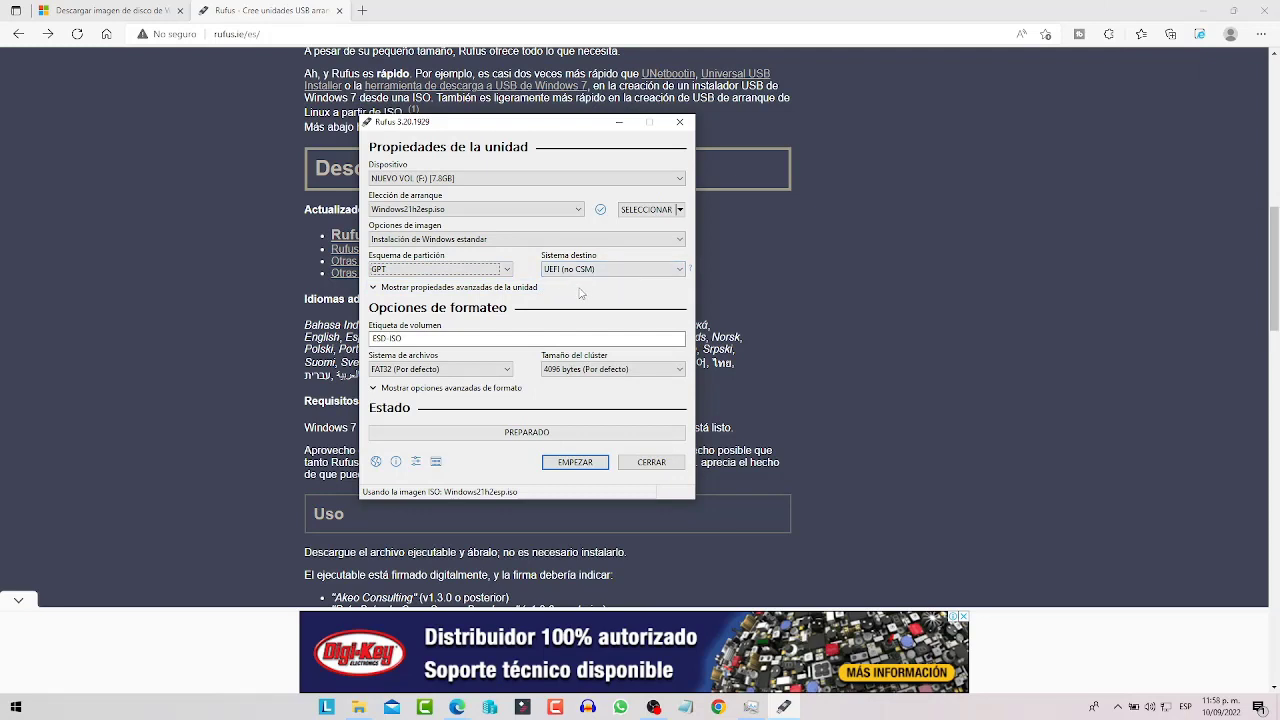
pyautogui.click(375, 289)
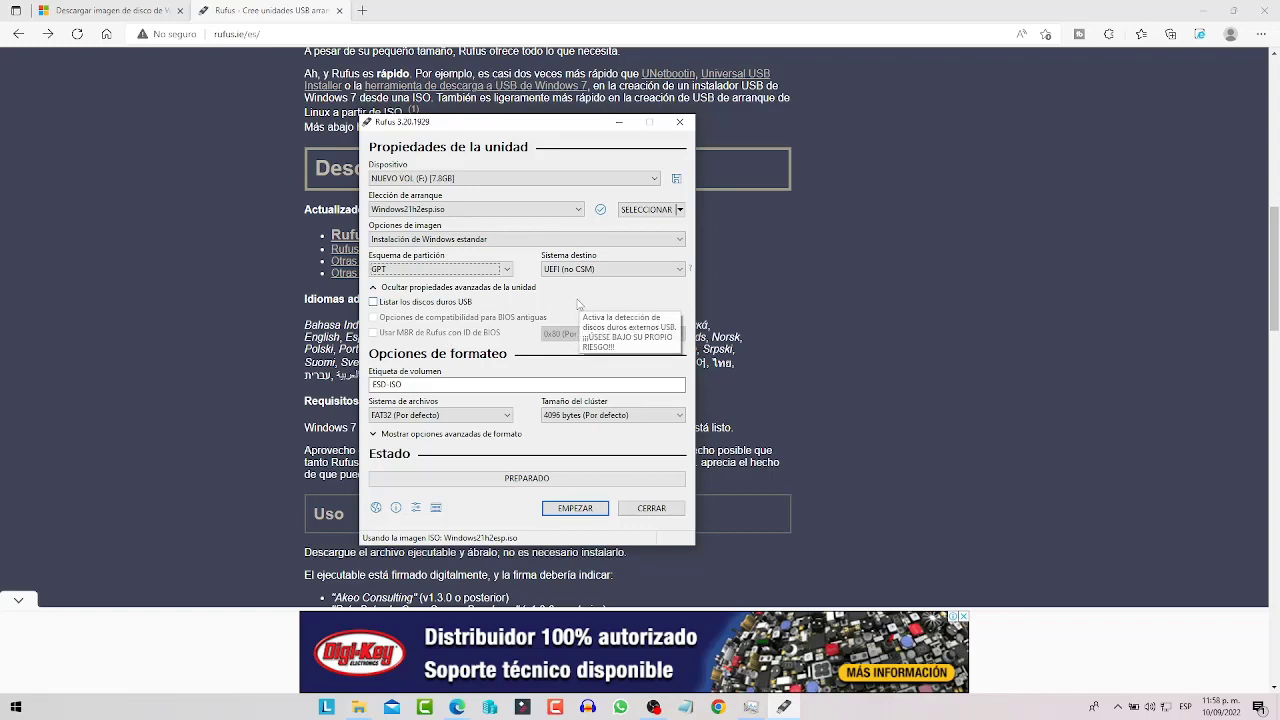
# Set the file system to NTFS, keeping the ESD-ISO volume label and the default 4096-byte cluster size
pyautogui.moveTo(430, 385); pyautogui.dragTo(368, 385)
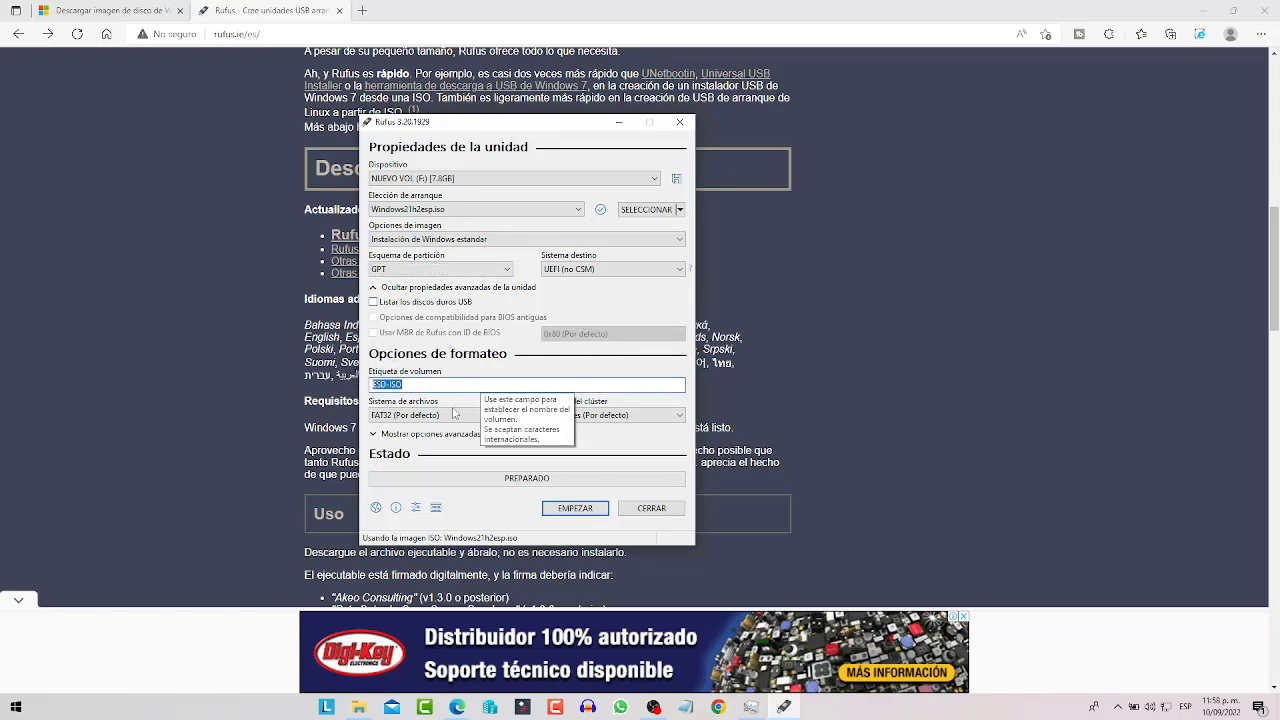
pyautogui.click(412, 416)
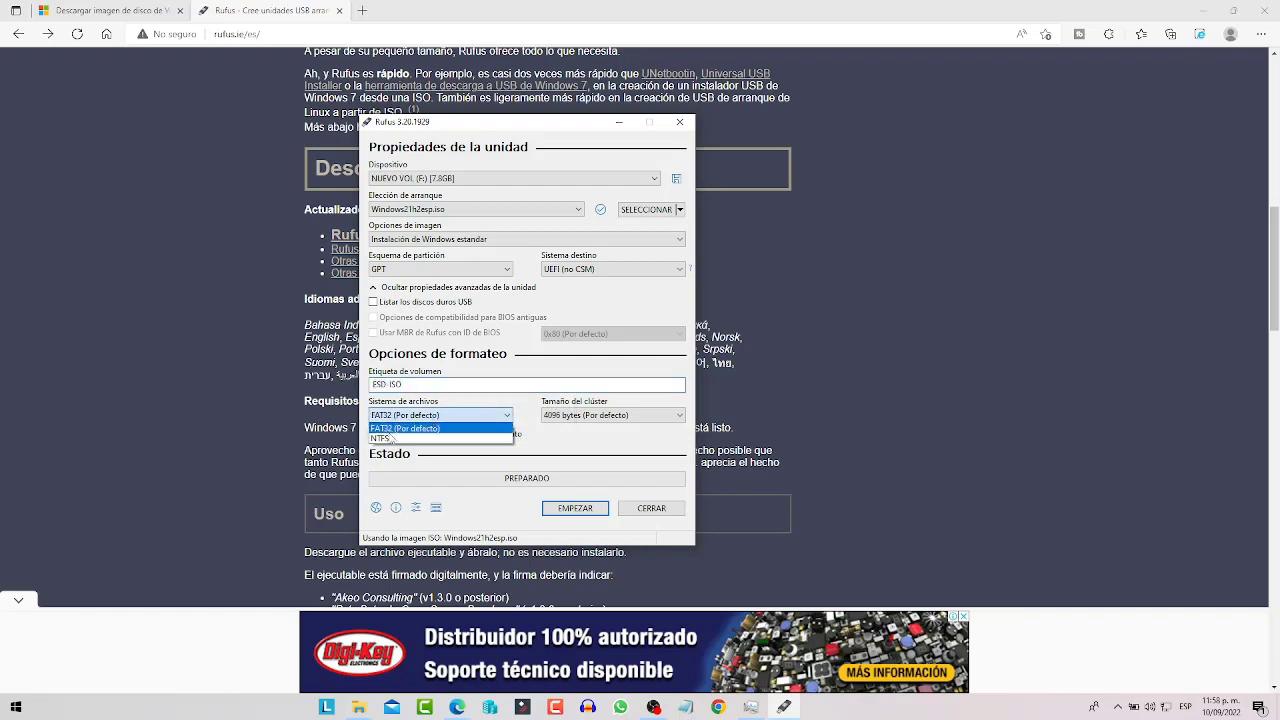
pyautogui.click(388, 438)
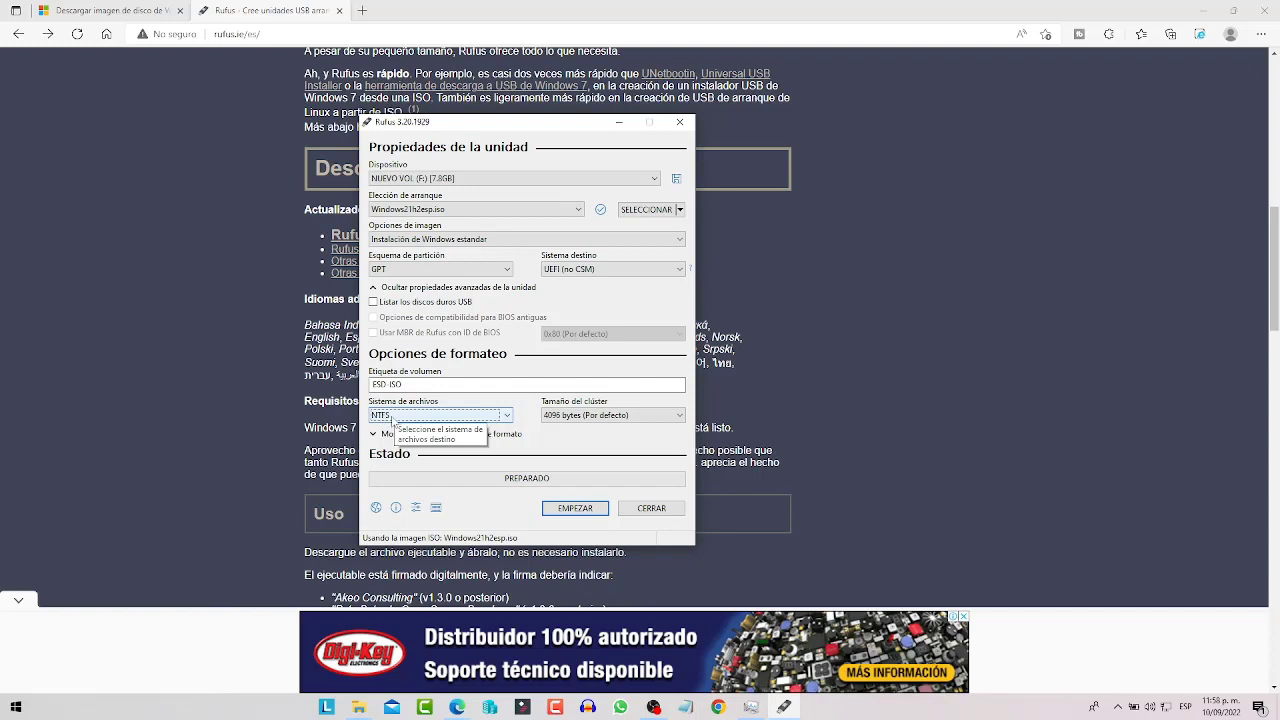
pyautogui.press('Tab')
pyautogui.hotkey('alt', 'Down')
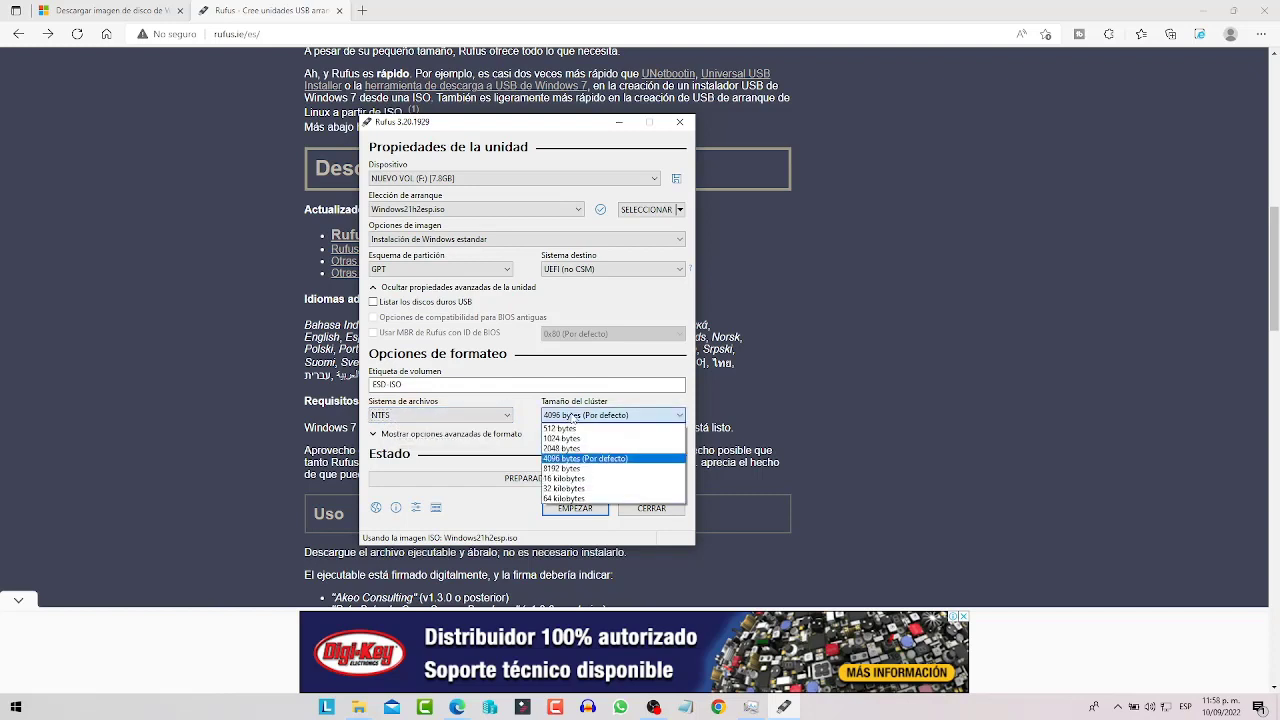
pyautogui.press('Escape')
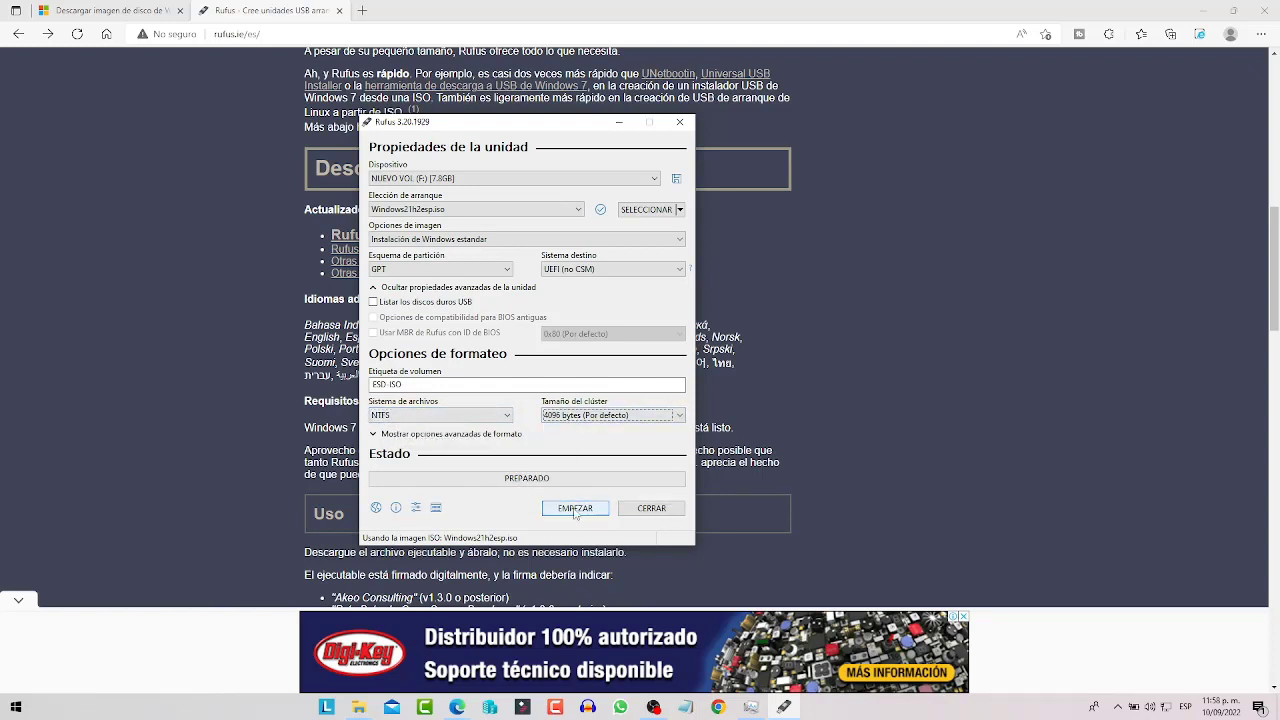
# Start writing the Windows ISO to the USB drive without installation customizations and accept erasing its data
pyautogui.click(566, 514)
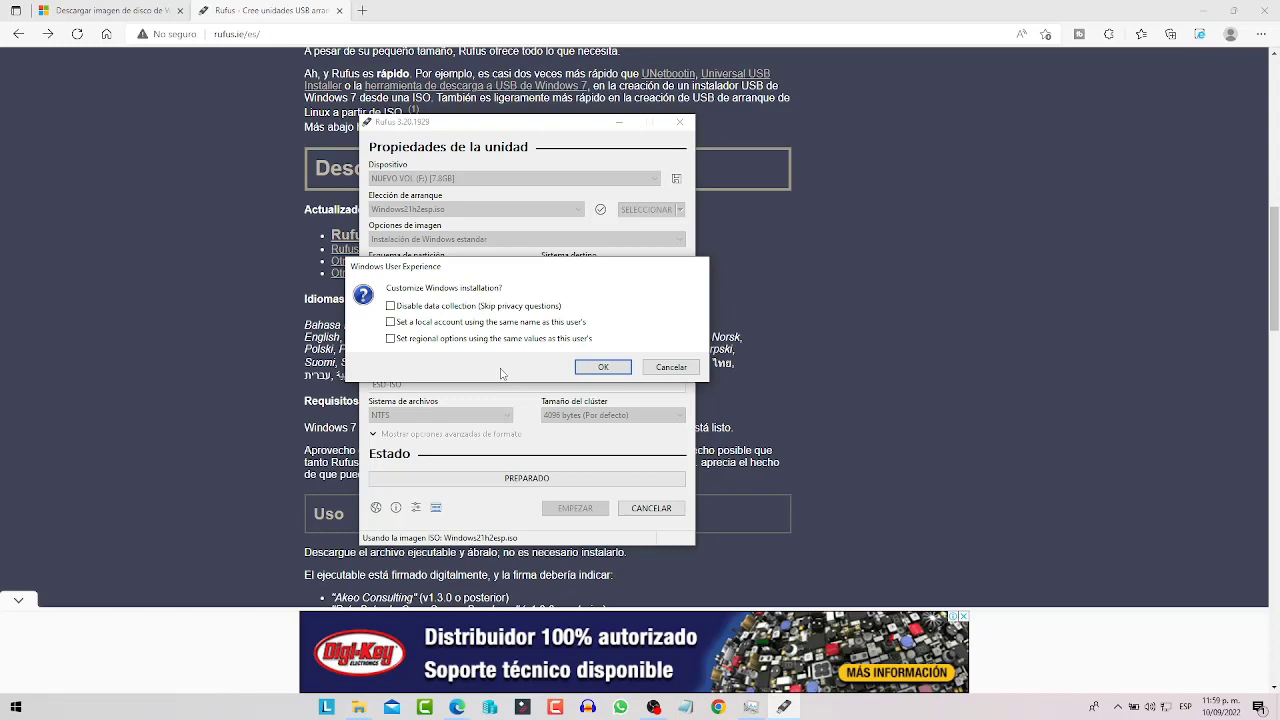
pyautogui.click(601, 368)
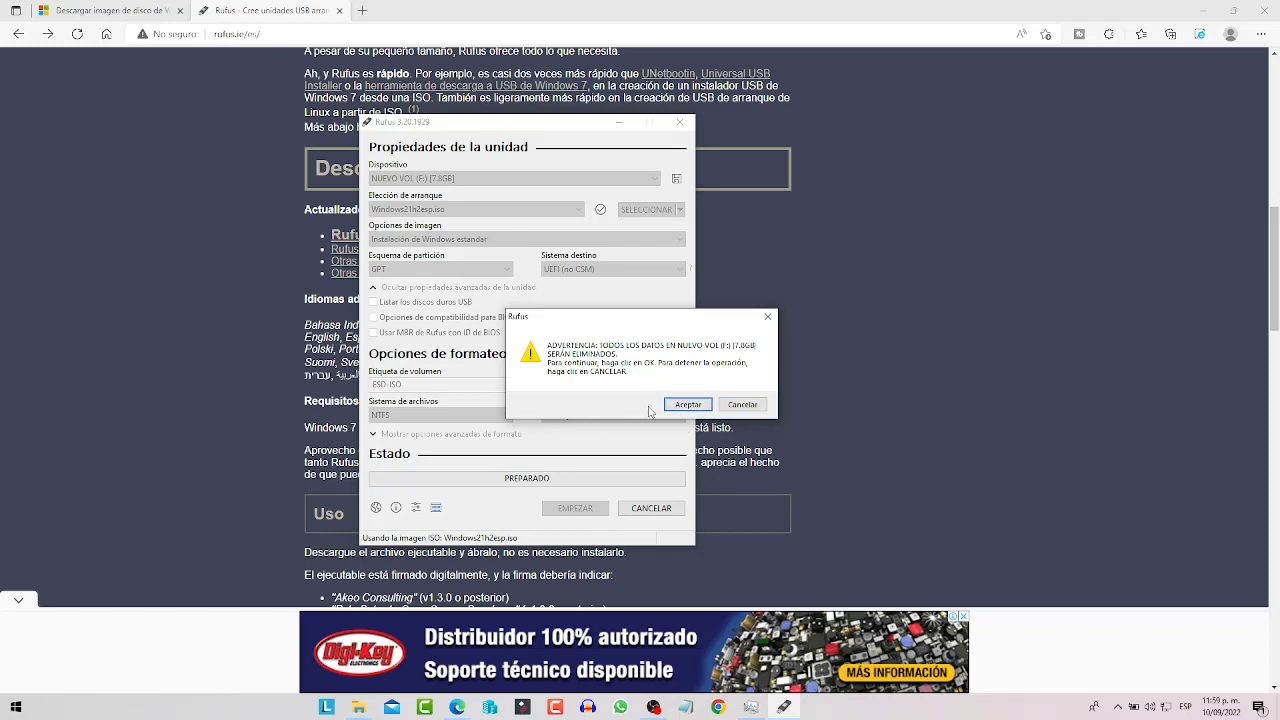
pyautogui.click(686, 405)
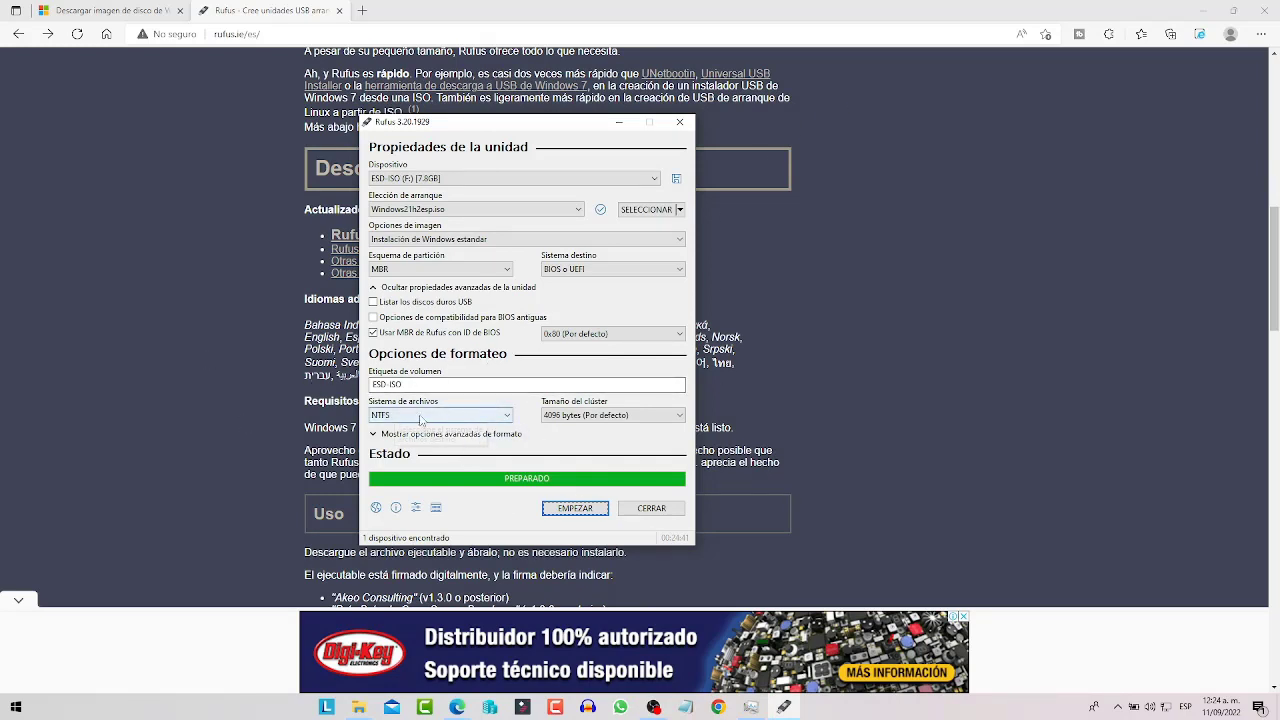
# Switch to File Explorer and open Este equipo to check the ESD-ISO (F:) drive
pyautogui.moveTo(357, 708)
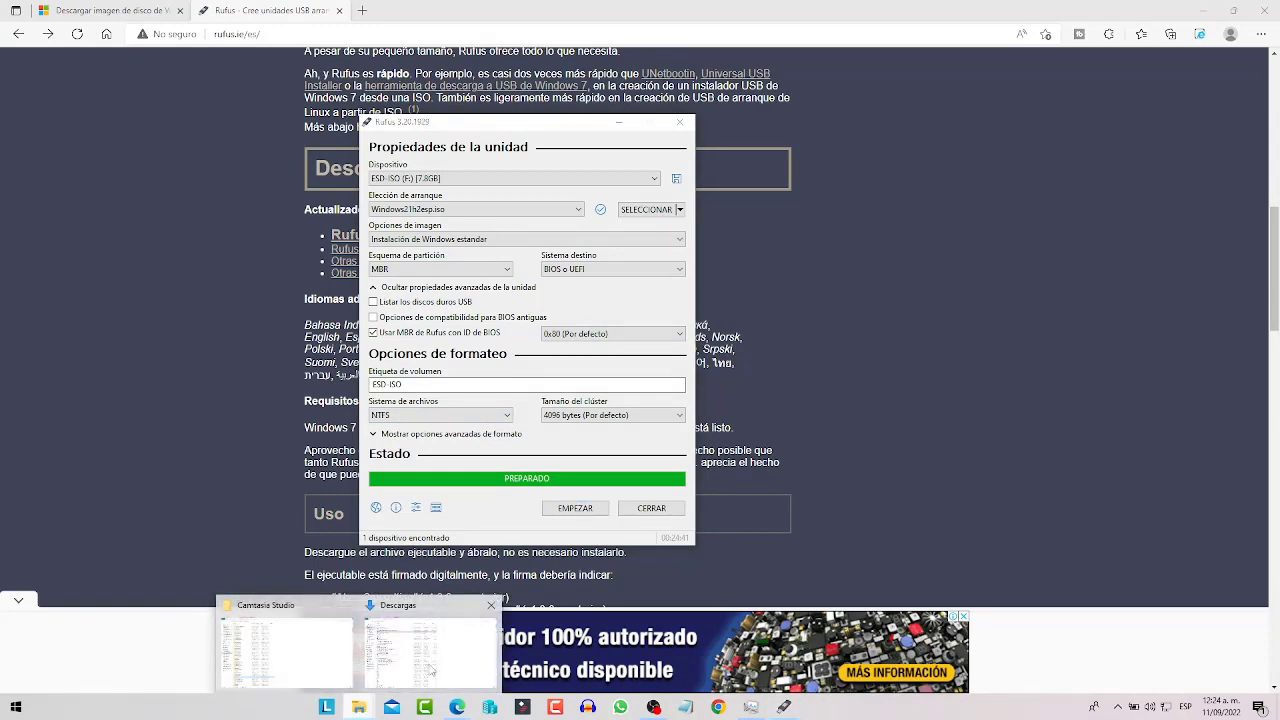
pyautogui.click(385, 640)
pyautogui.click(48, 325)
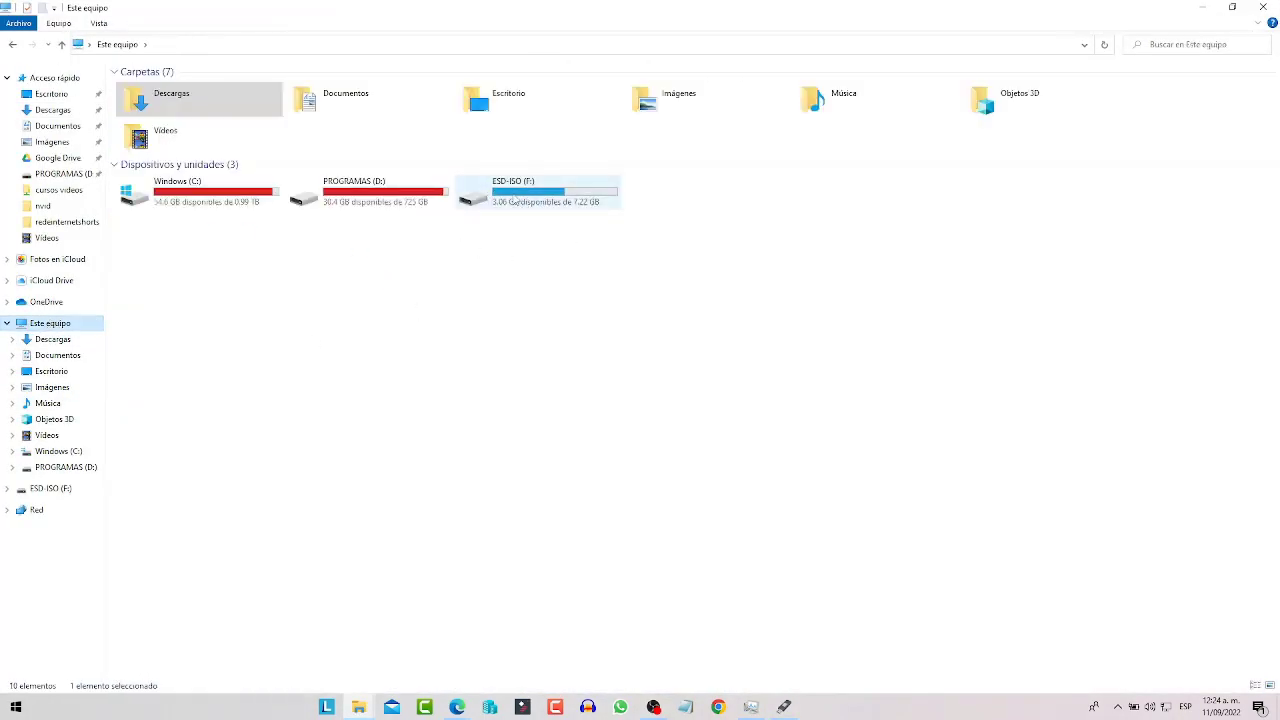
pyautogui.click(492, 301)
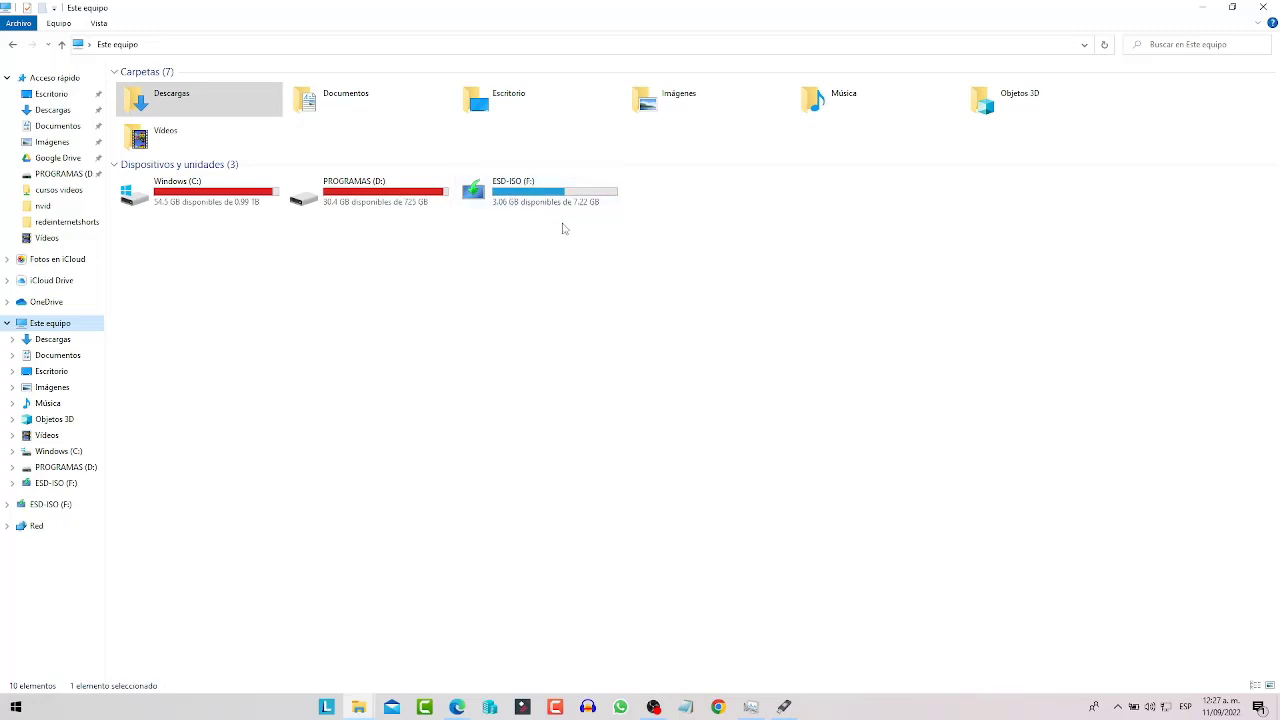
# Switch back to Rufus and set the boot selection for the ESD-ISO (F:) drive to No auto-ejecutable
pyautogui.click(784, 707)
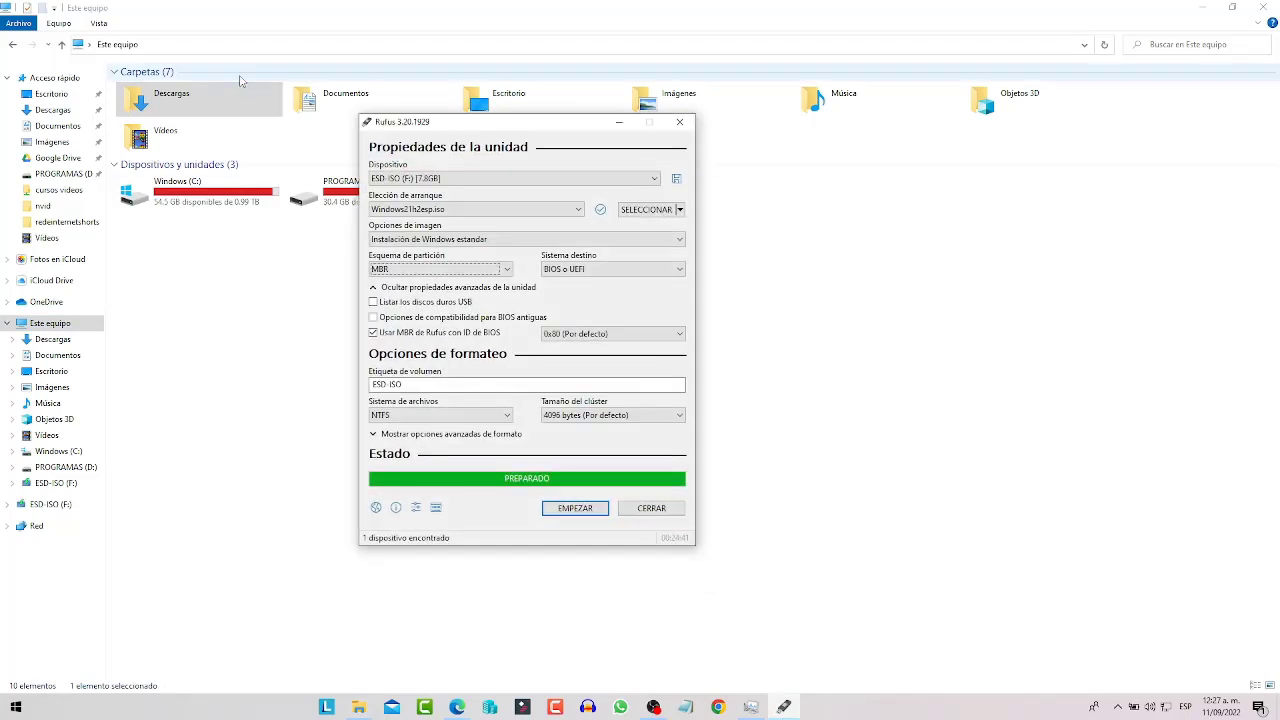
pyautogui.moveTo(397, 126); pyautogui.dragTo(245, 120)
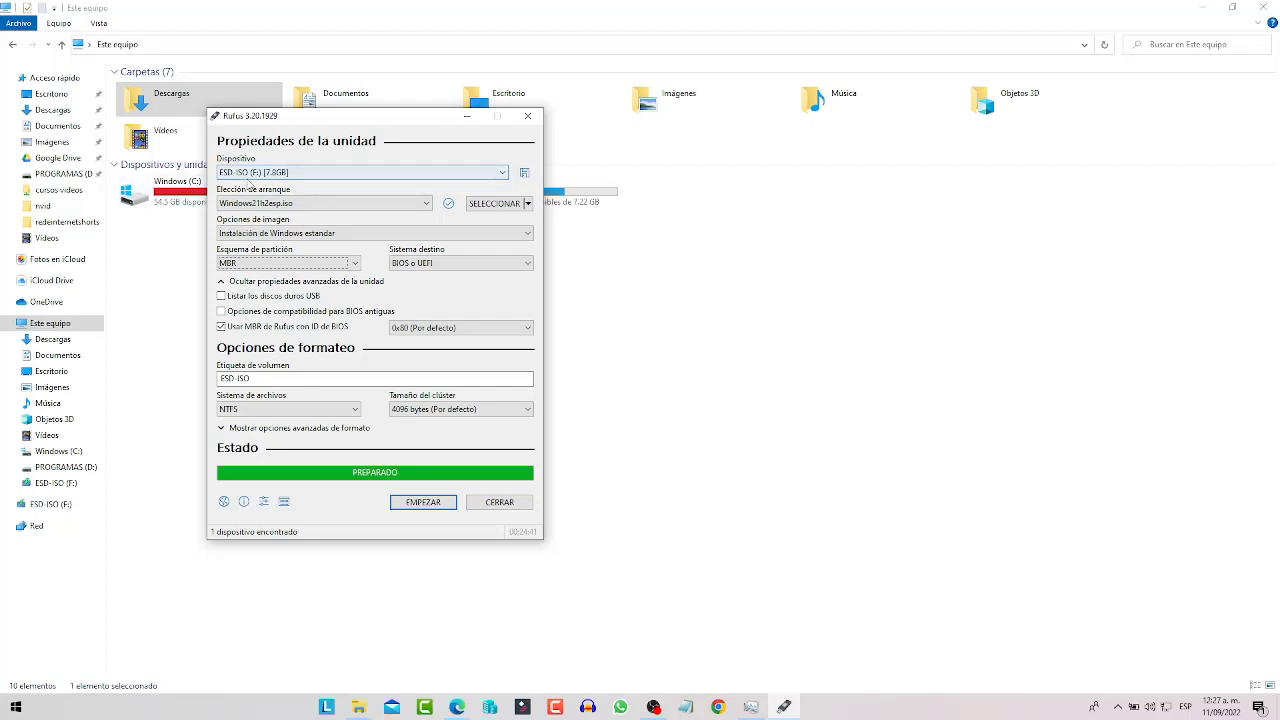
pyautogui.click(250, 185)
pyautogui.click(253, 190)
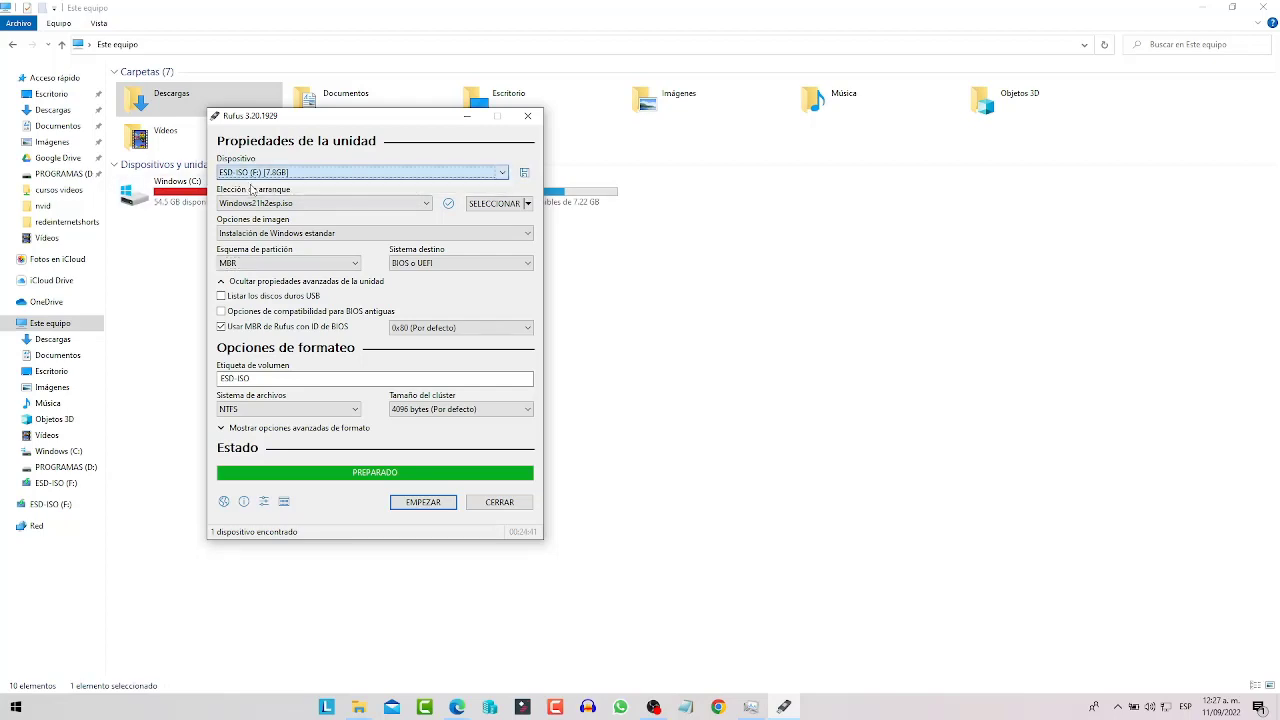
pyautogui.click(240, 203)
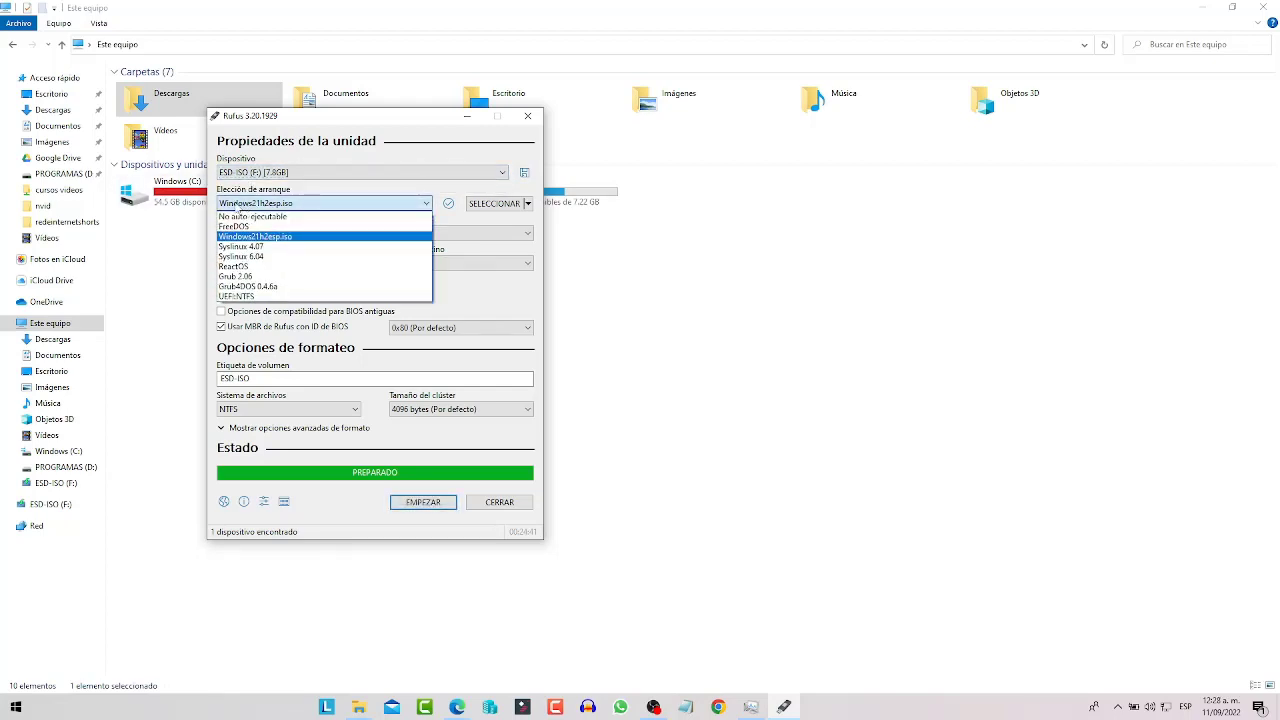
pyautogui.click(247, 217)
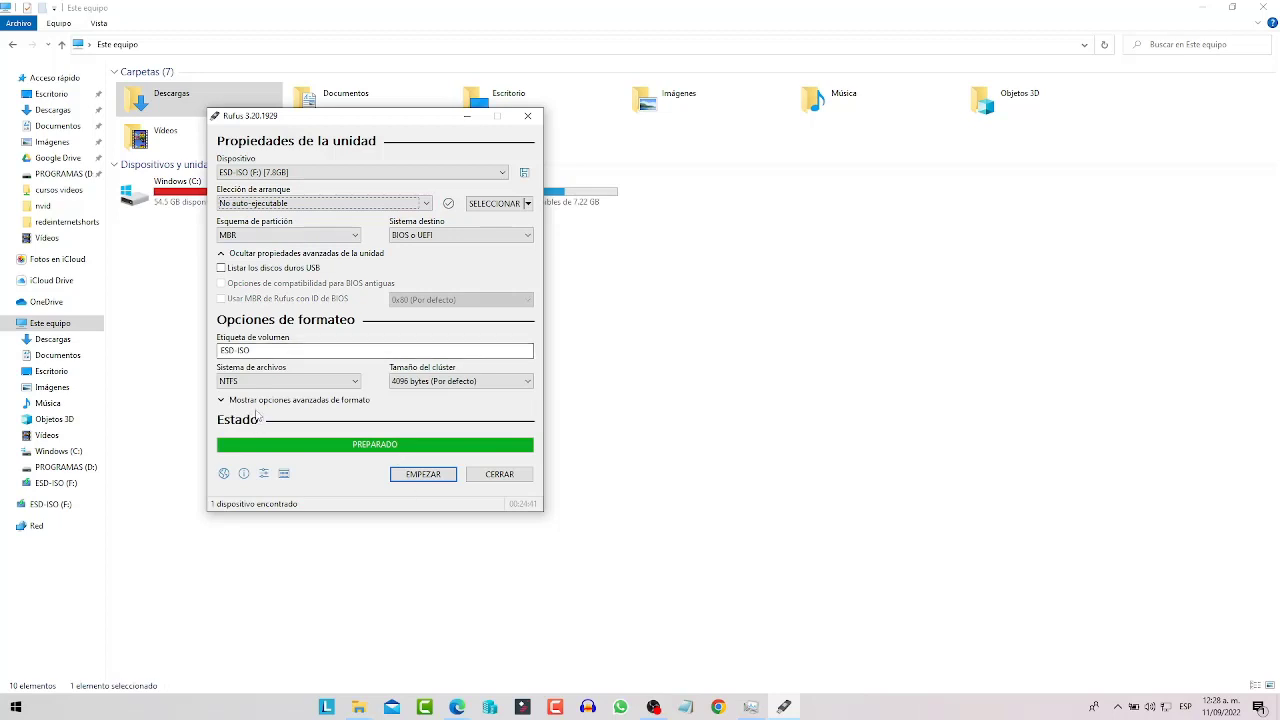
# Format the ESD-ISO (F:) drive as NTFS, accepting the data erasure, and close Rufus
pyautogui.click(245, 386)
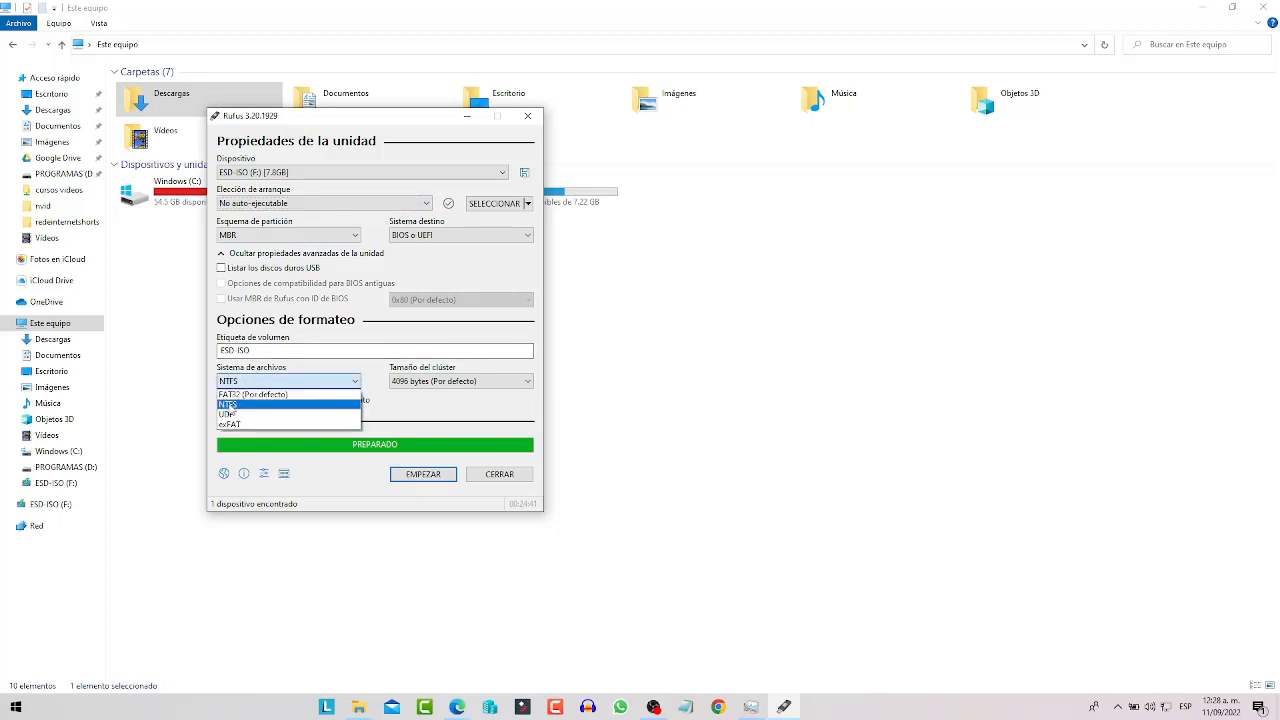
pyautogui.click(230, 405)
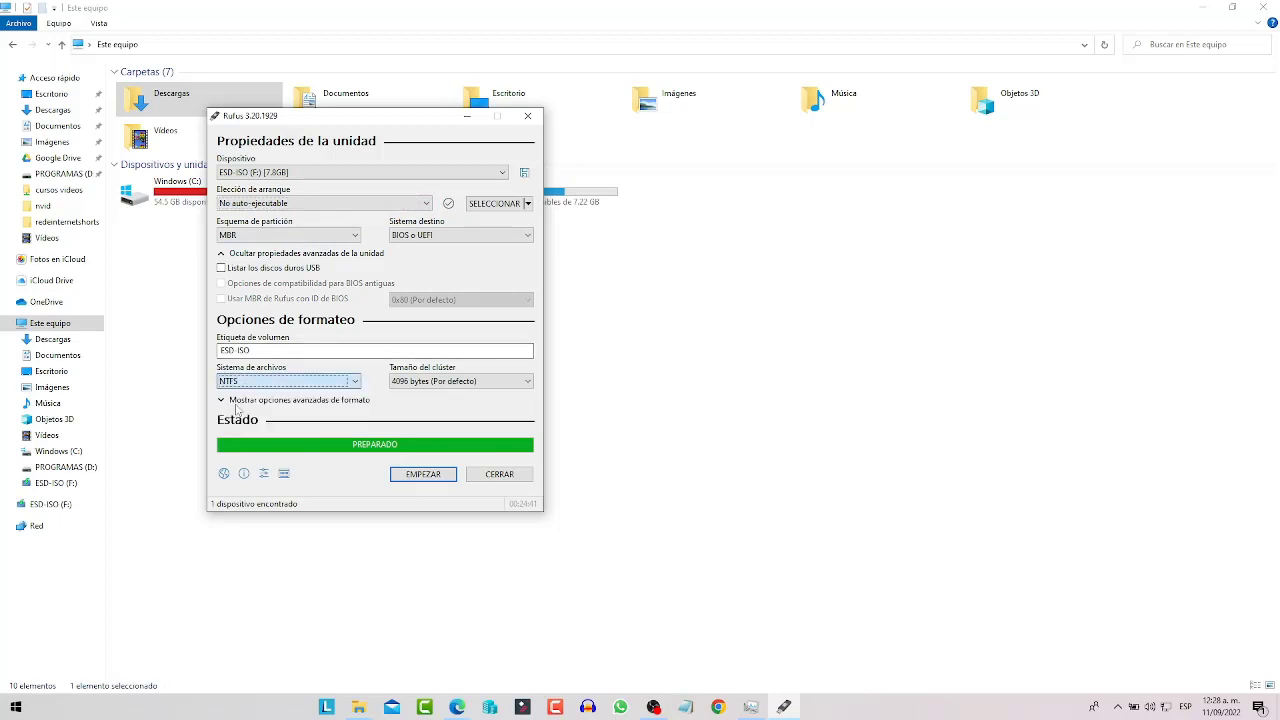
pyautogui.click(418, 476)
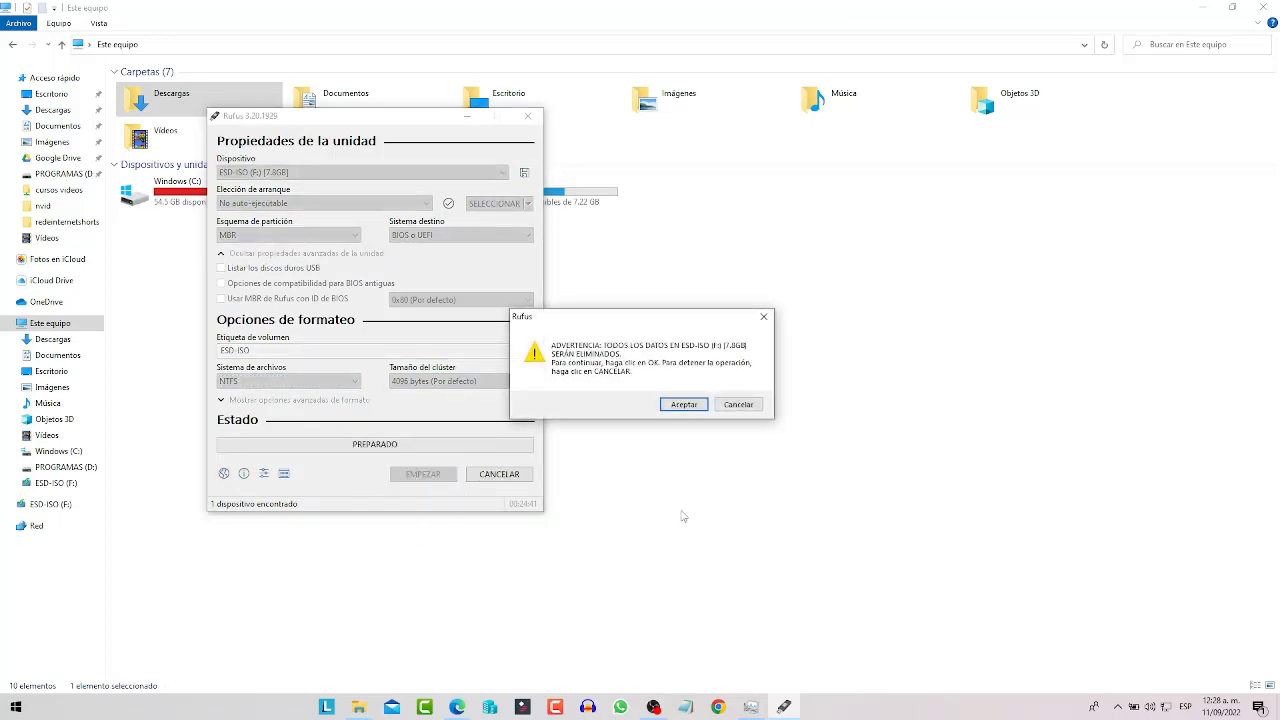
pyautogui.click(681, 405)
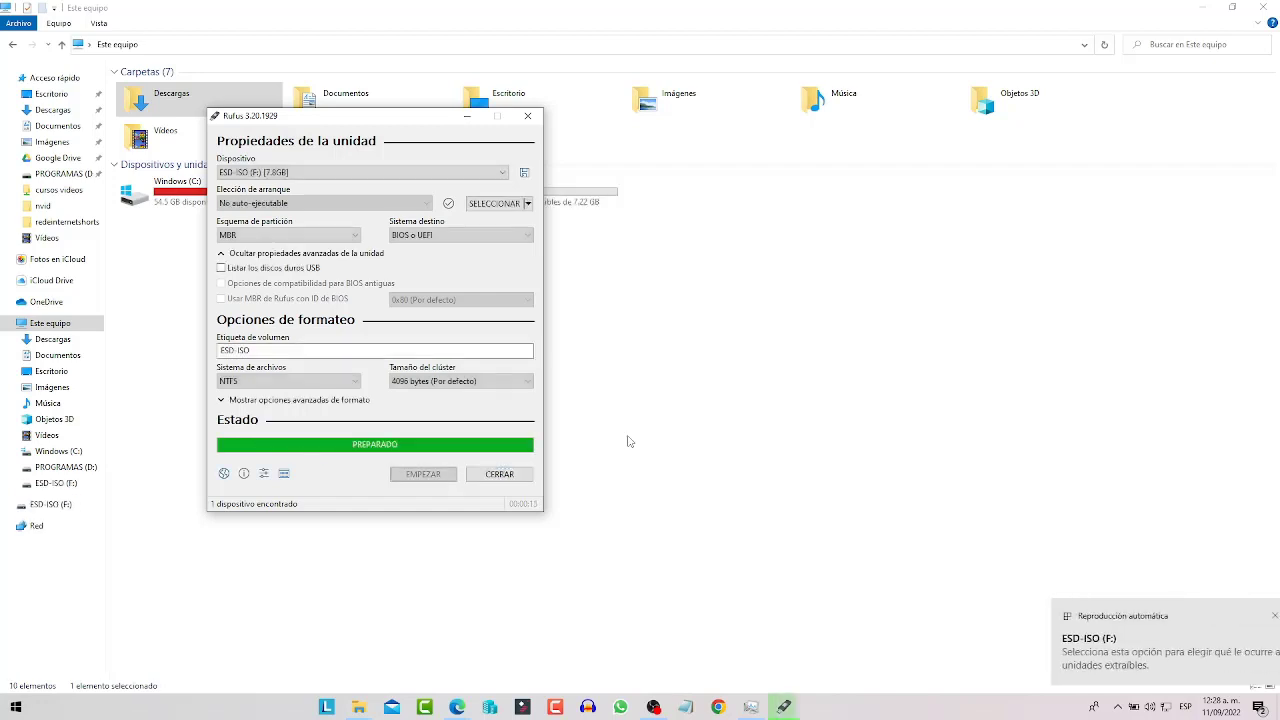
pyautogui.click(499, 474)
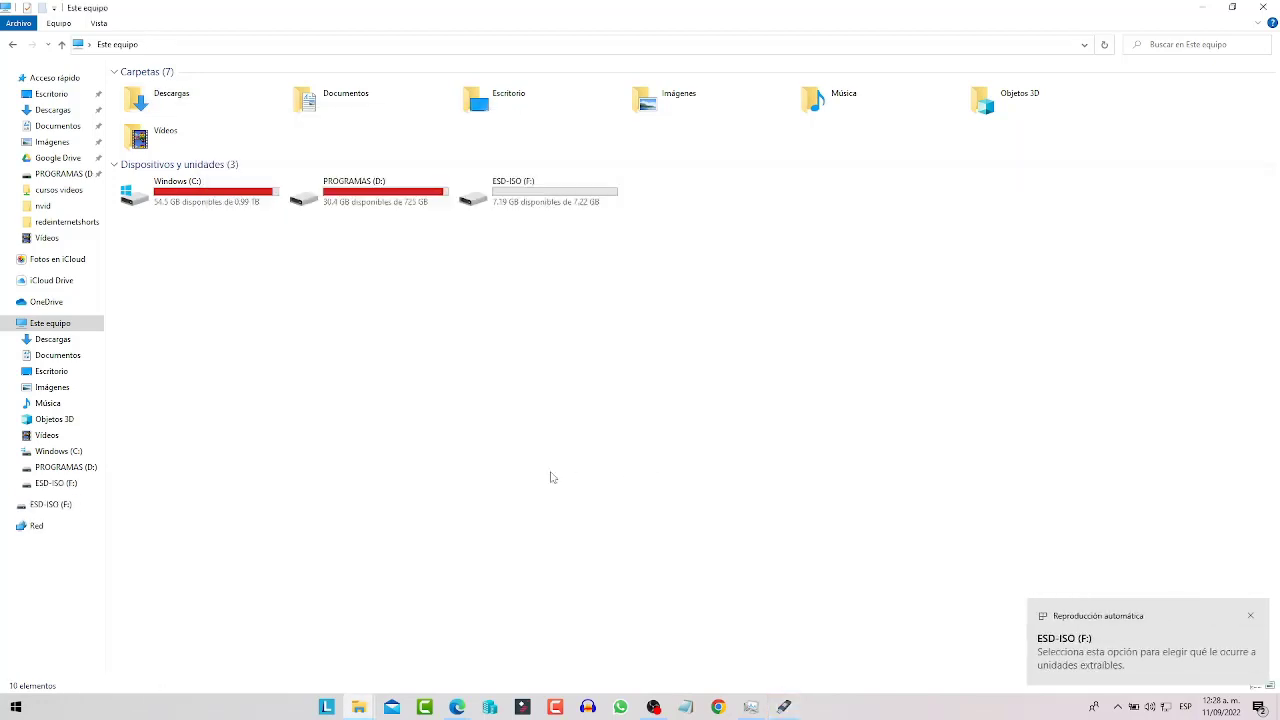
# Open the ESD-ISO (F:) drive in File Explorer and examine the files left after formatting
pyautogui.doubleClick(537, 198)
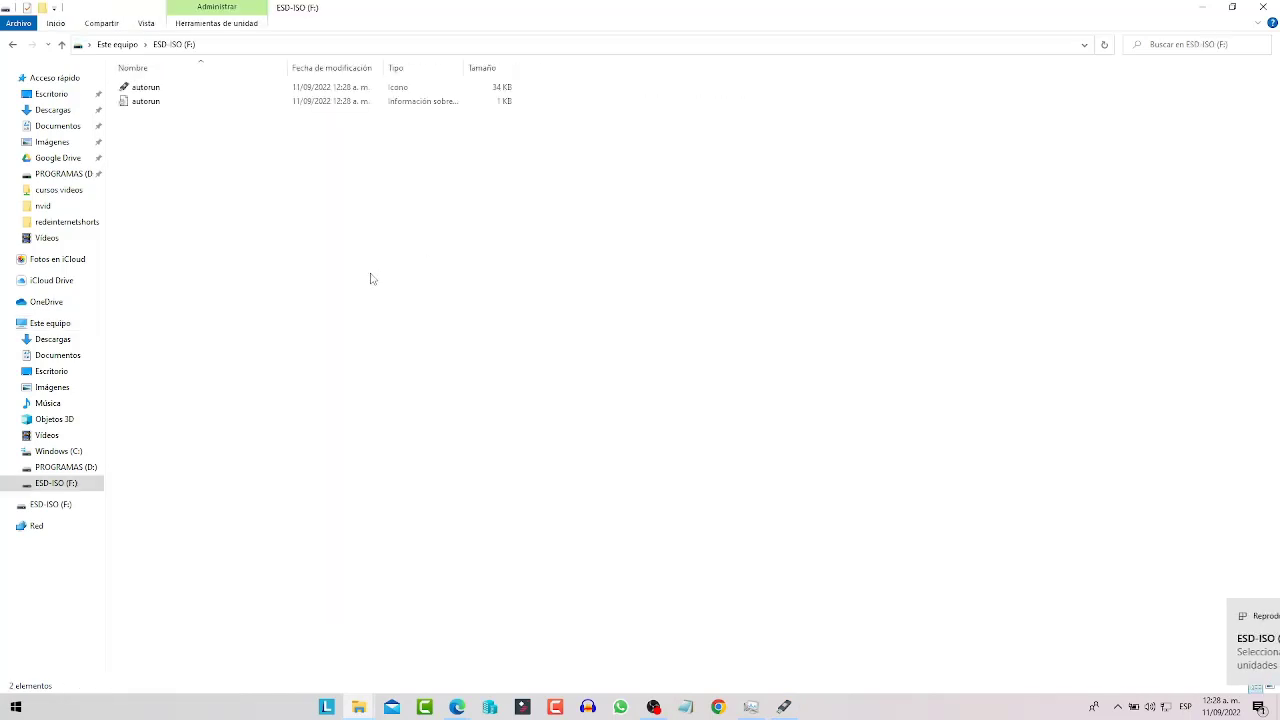
pyautogui.moveTo(219, 229); pyautogui.dragTo(137, 98)
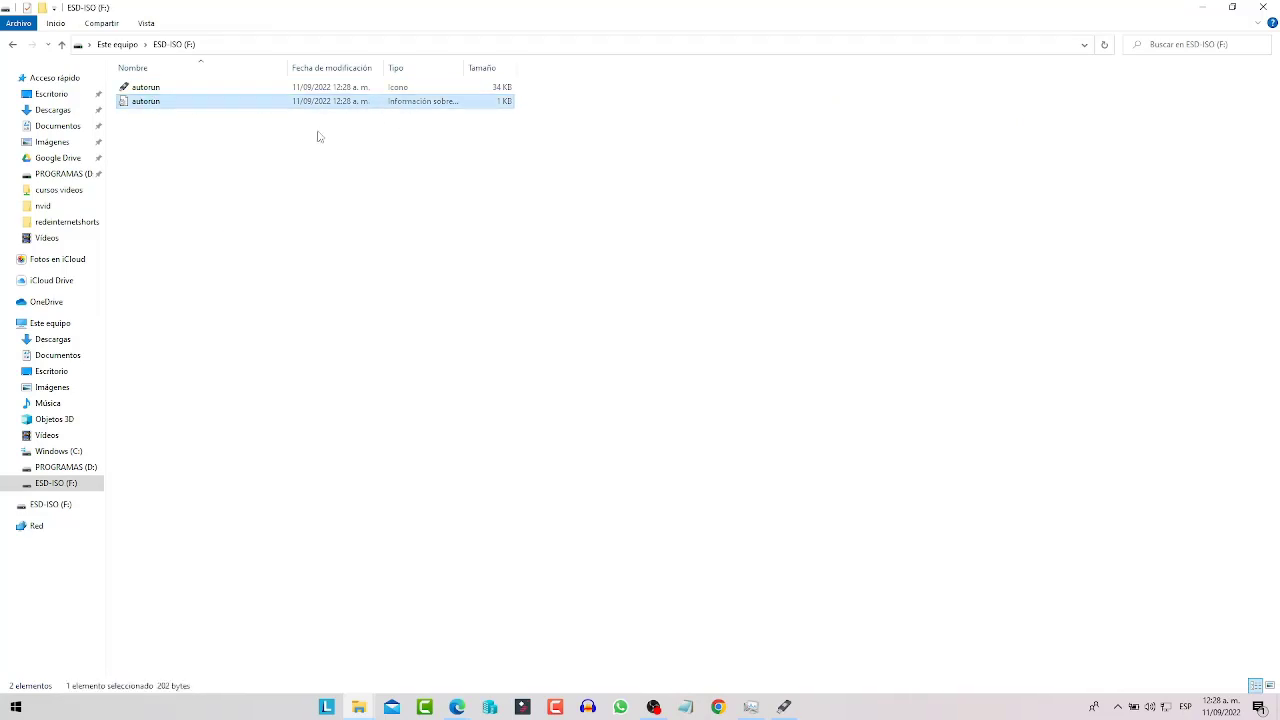
pyautogui.press('Up')
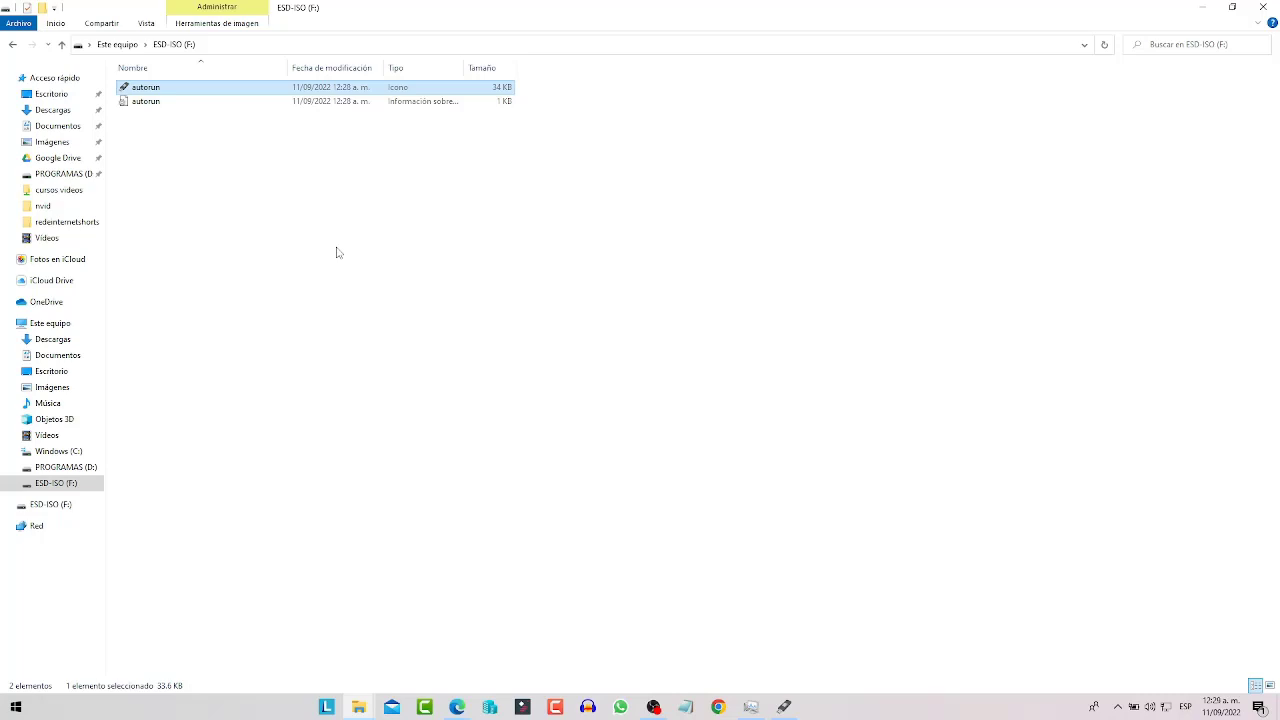
pyautogui.click(371, 320)
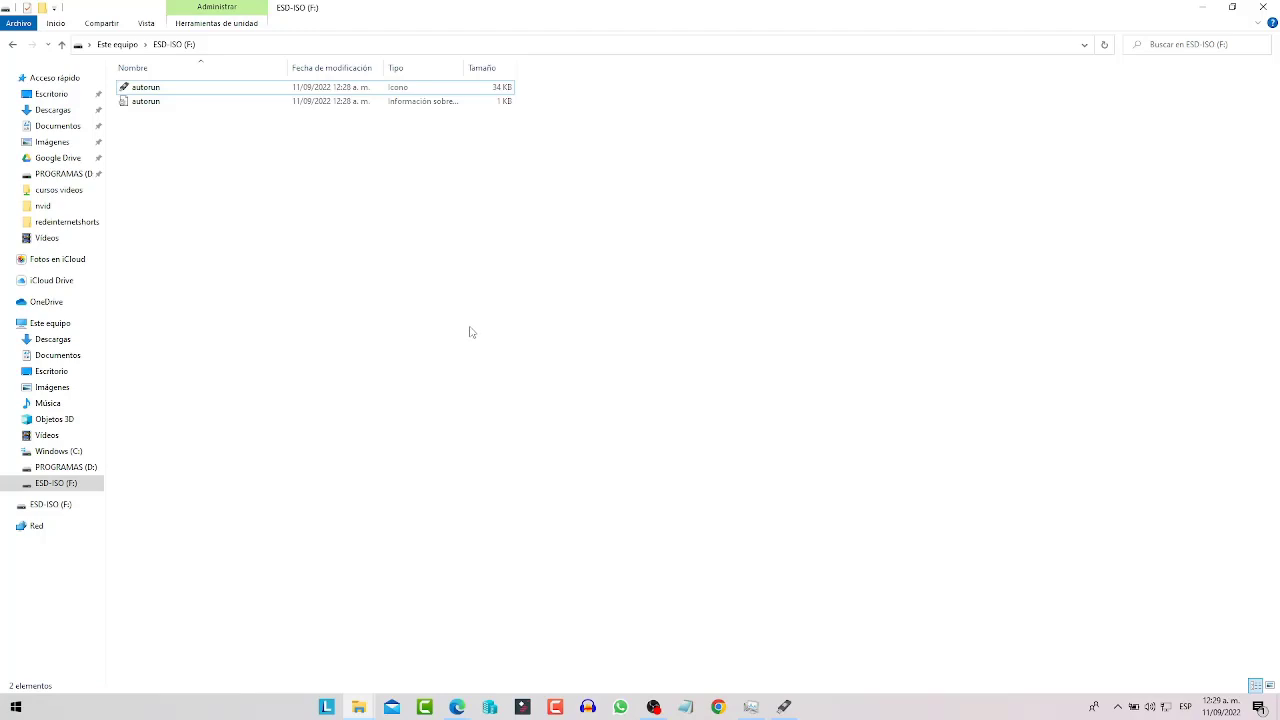